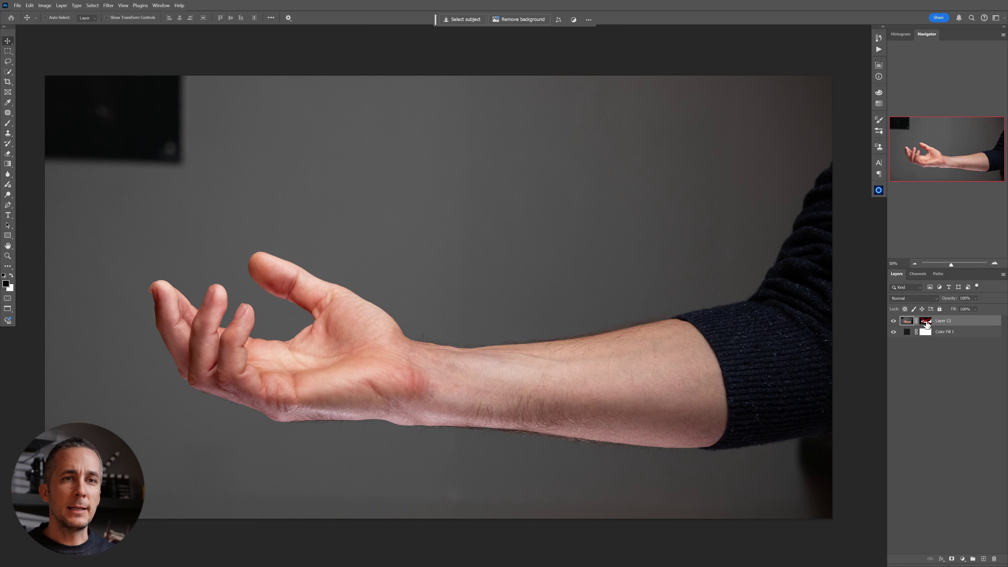
Enable the arm photo layer's mask and check the cutout by briefly hiding the Color Fill 1 background
{"action": "left_click", "coordinate": [926, 322], "text": "shift"}
{"action": "key", "text": "x"}
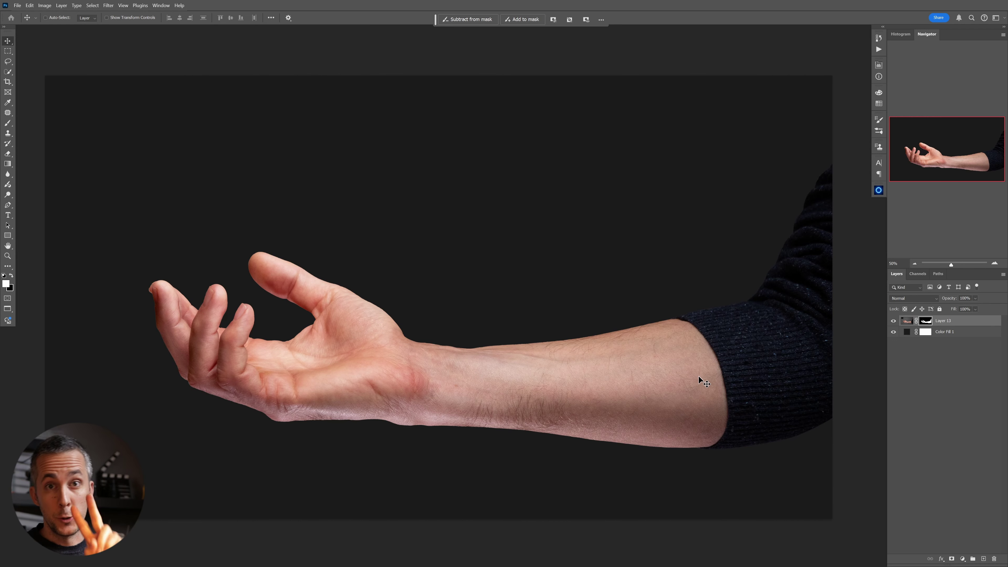
{"action": "left_click", "coordinate": [893, 332]}
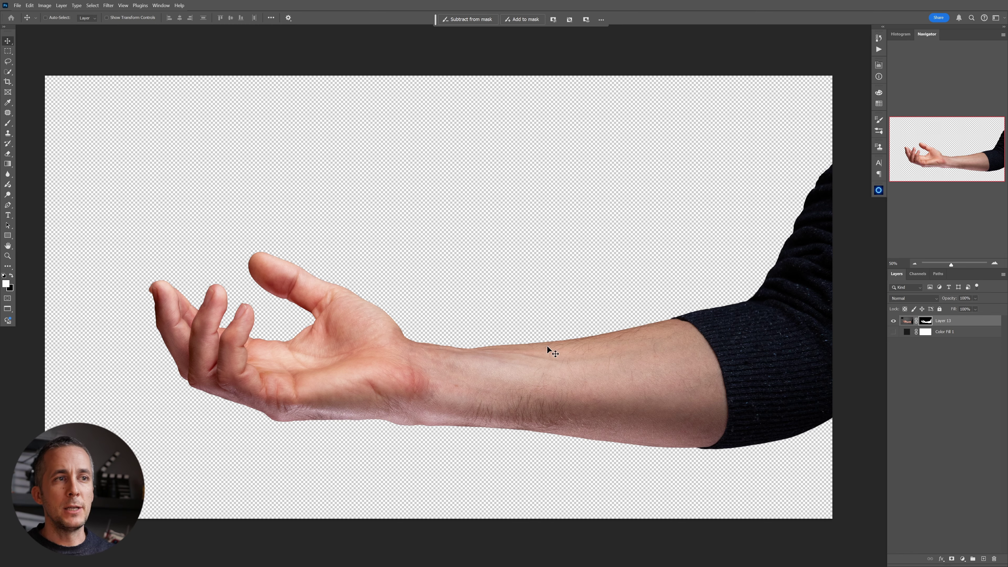
{"action": "left_click", "coordinate": [894, 332]}
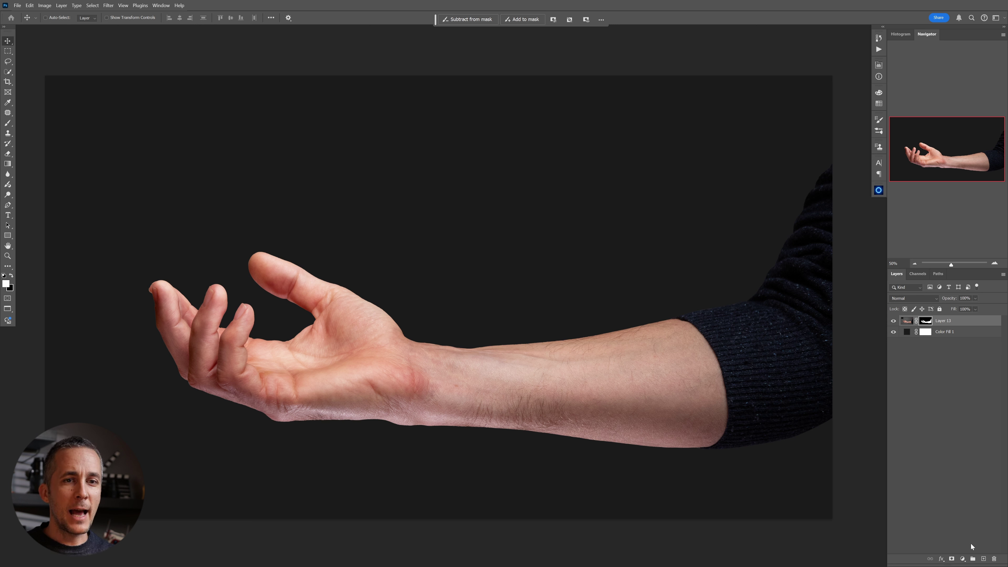
Add a Black & White adjustment layer above the arm, lower one of its colour sliders, and invert its mask to black
{"action": "left_click", "coordinate": [963, 558]}
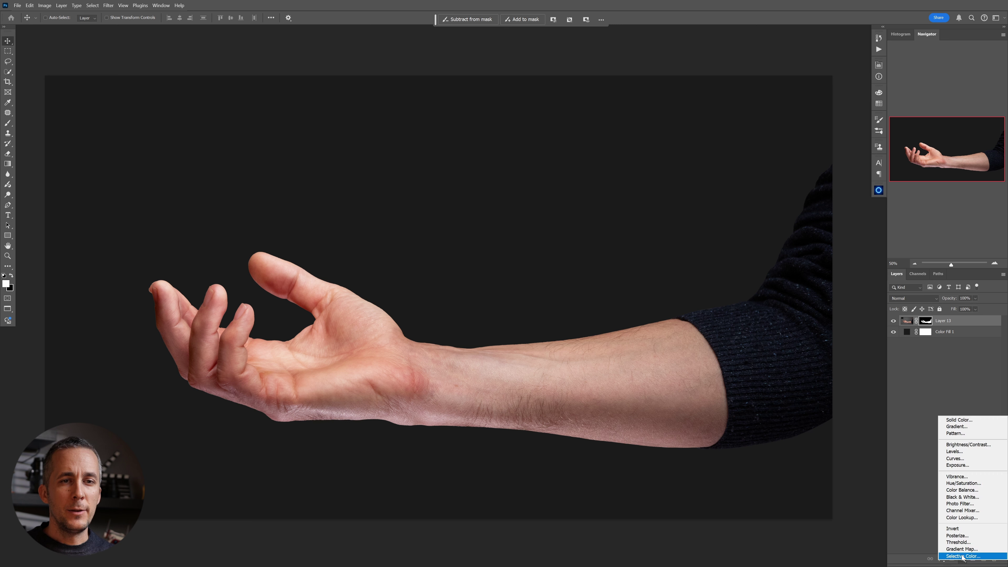
{"action": "left_click", "coordinate": [964, 497]}
{"action": "left_click_drag", "start_coordinate": [800, 131], "coordinate": [766, 133]}
{"action": "left_click", "coordinate": [854, 62]}
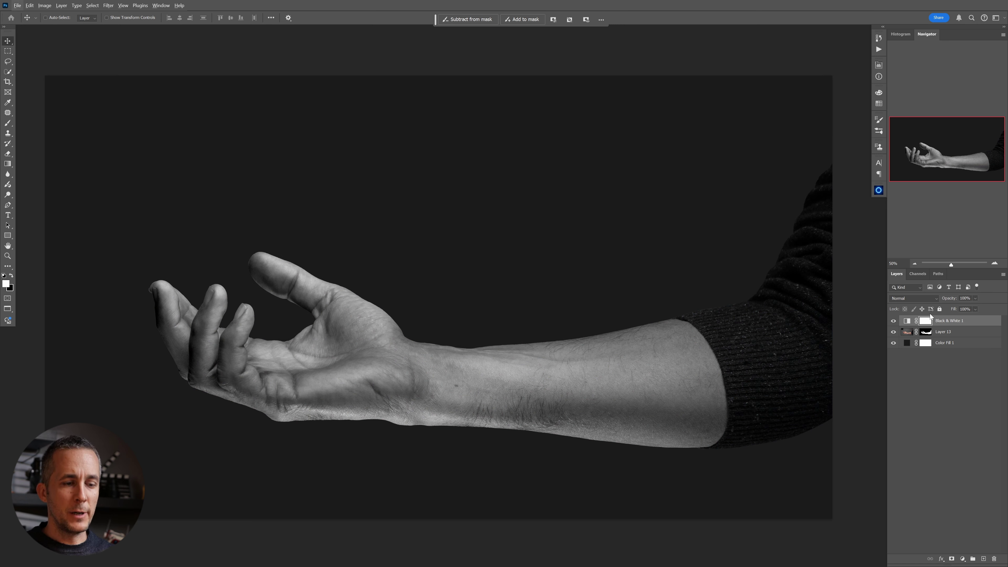
{"action": "key", "text": "ctrl+i"}
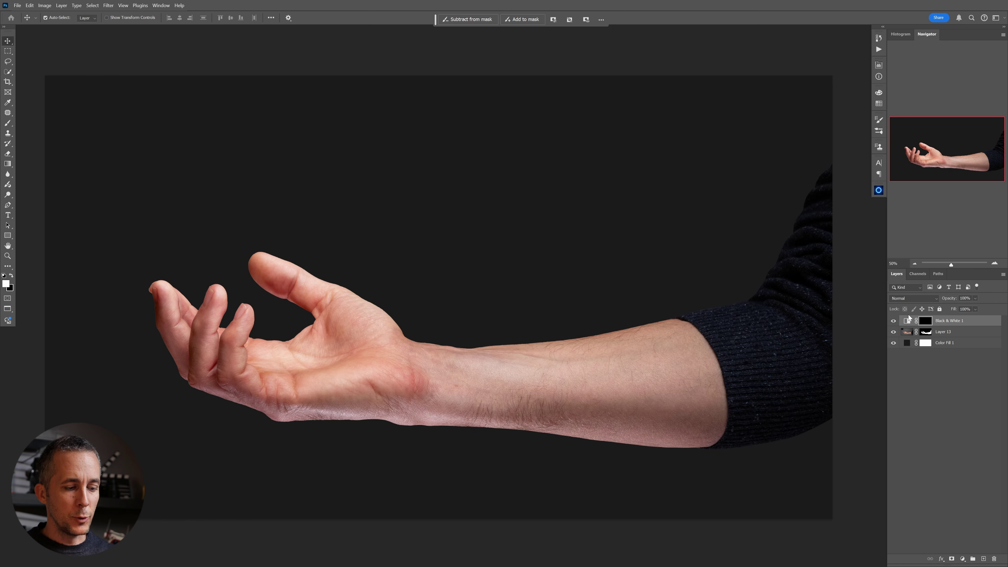
Group the Black & White 1 adjustment layer and copy Layer 13's arm mask onto the group
{"action": "key", "text": "ctrl+g"}
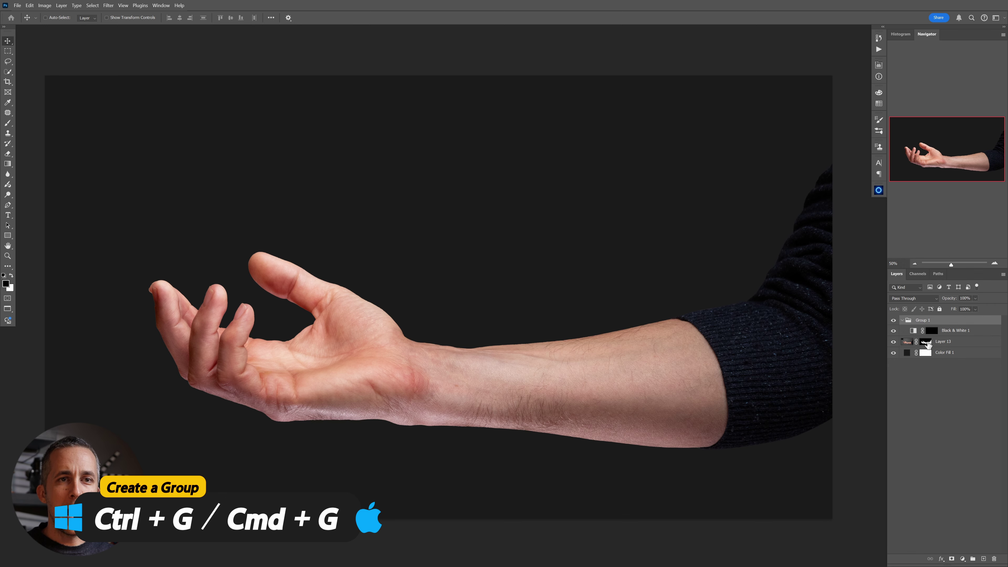
{"action": "left_click_drag", "start_coordinate": [928, 345], "coordinate": [932, 321]}
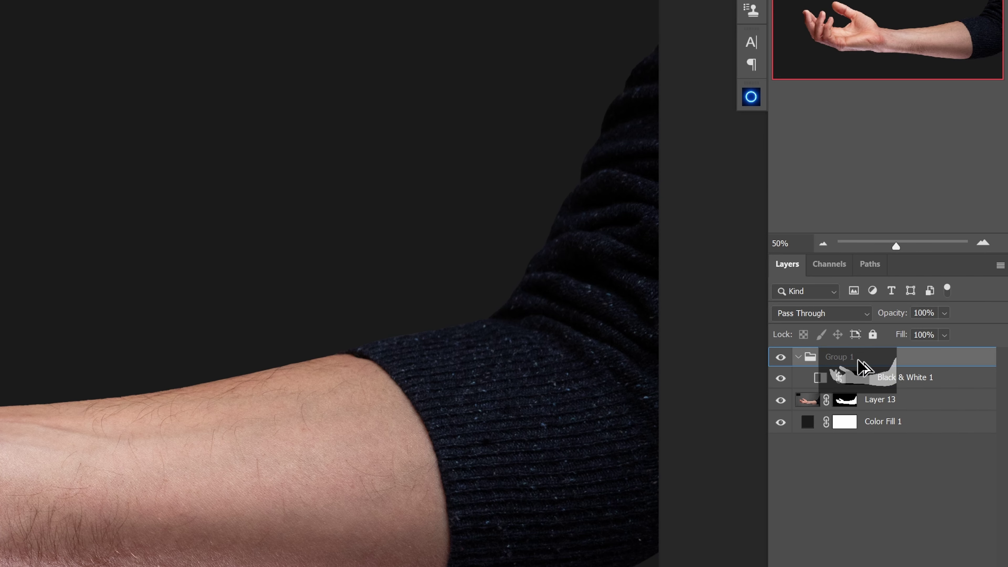
{"action": "left_click_drag", "start_coordinate": [863, 367], "coordinate": [861, 365]}
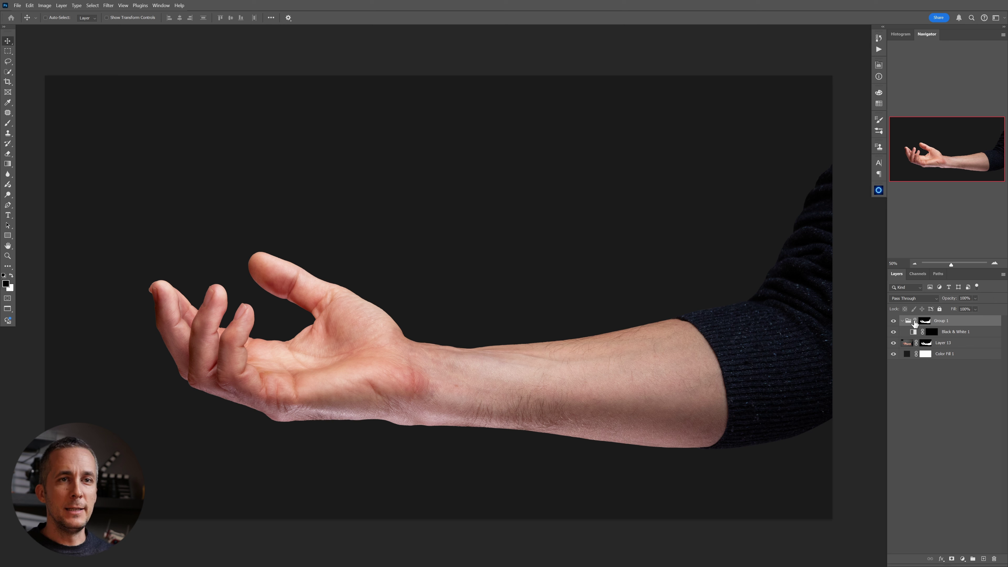
Target the Black & White 1 mask with white as foreground and choose the Cloud Brush for painting
{"action": "left_click", "coordinate": [931, 335]}
{"action": "key", "text": "b"}
{"action": "key", "text": "x"}
{"action": "right_click", "coordinate": [441, 289]}
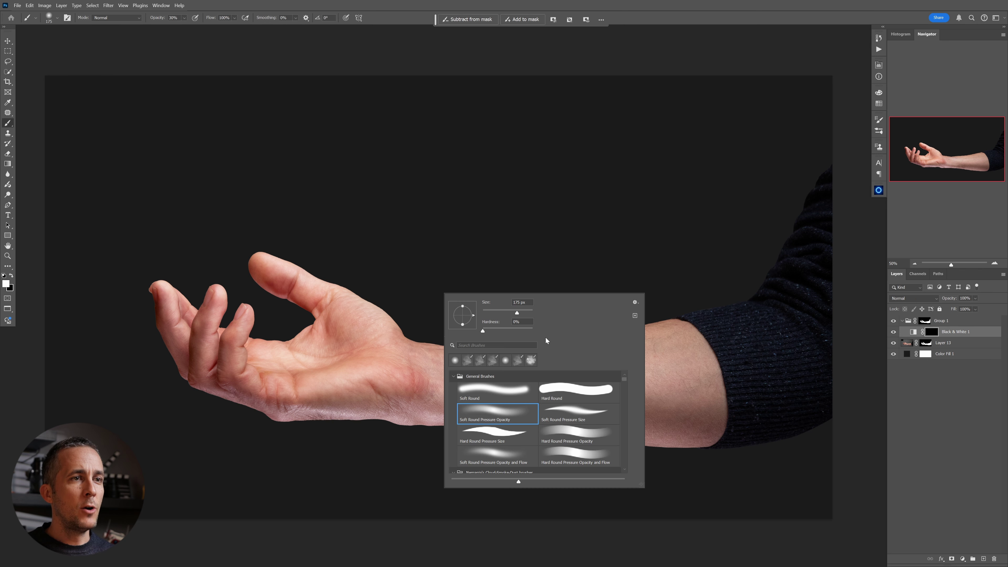
{"action": "scroll", "coordinate": [626, 385], "scroll_direction": "down", "scroll_amount": 3}
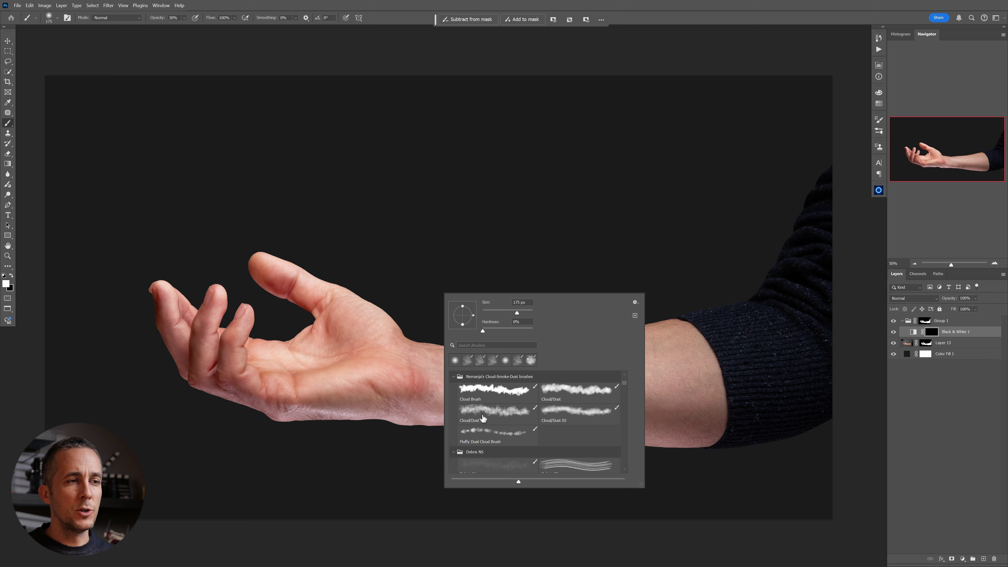
{"action": "left_click", "coordinate": [500, 391]}
Paint white on the Black & White 1 mask over the fingers and palm down to the wrist, adjusting the brush size
{"action": "mouse_move", "coordinate": [353, 339]}
{"action": "left_mouse_down"}
{"action": "mouse_move", "coordinate": [390, 379]}
{"action": "mouse_move", "coordinate": [397, 363]}
{"action": "mouse_move", "coordinate": [399, 389]}
{"action": "mouse_move", "coordinate": [389, 374]}
{"action": "mouse_move", "coordinate": [421, 370]}
{"action": "mouse_move", "coordinate": [403, 428]}
{"action": "mouse_move", "coordinate": [354, 302]}
{"action": "mouse_move", "coordinate": [260, 314]}
{"action": "mouse_move", "coordinate": [202, 308]}
{"action": "mouse_move", "coordinate": [222, 359]}
{"action": "mouse_move", "coordinate": [224, 338]}
{"action": "mouse_move", "coordinate": [213, 345]}
{"action": "mouse_move", "coordinate": [202, 332]}
{"action": "mouse_move", "coordinate": [193, 361]}
{"action": "mouse_move", "coordinate": [170, 301]}
{"action": "mouse_move", "coordinate": [276, 328]}
{"action": "mouse_move", "coordinate": [287, 243]}
{"action": "left_mouse_up"}
{"action": "key", "text": "]"}
{"action": "key", "text": "]"}
{"action": "key", "text": "]"}
{"action": "key", "text": "]"}
{"action": "key", "text": "]"}
{"action": "key", "text": "]"}
{"action": "key", "text": "]"}
{"action": "key", "text": "]"}
{"action": "key", "text": "]"}
{"action": "key", "text": "["}
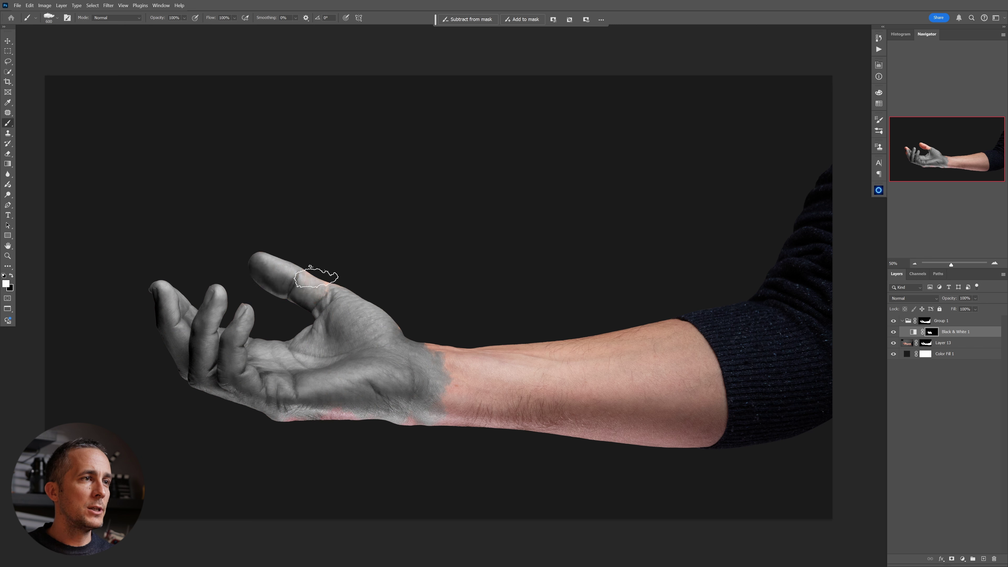
Extend the white mask painting along the wrist and forearm to desaturate it up to about mid-forearm
{"action": "mouse_move", "coordinate": [428, 349]}
{"action": "left_mouse_down"}
{"action": "mouse_move", "coordinate": [444, 400]}
{"action": "mouse_move", "coordinate": [514, 385]}
{"action": "mouse_move", "coordinate": [512, 396]}
{"action": "mouse_move", "coordinate": [545, 373]}
{"action": "mouse_move", "coordinate": [552, 404]}
{"action": "mouse_move", "coordinate": [529, 349]}
{"action": "mouse_move", "coordinate": [553, 353]}
{"action": "mouse_move", "coordinate": [528, 416]}
{"action": "mouse_move", "coordinate": [535, 360]}
{"action": "mouse_move", "coordinate": [545, 453]}
{"action": "left_mouse_up"}
{"action": "key", "text": "bracketleft"}
{"action": "key", "text": "bracketleft"}
{"action": "key", "text": "bracketleft"}
{"action": "key", "text": "bracketright"}
{"action": "key", "text": "bracketright"}
{"action": "key", "text": "bracketright"}
{"action": "key", "text": "bracketright"}
{"action": "key", "text": "bracketright"}
{"action": "key", "text": "bracketright"}
{"action": "key", "text": "bracketright"}
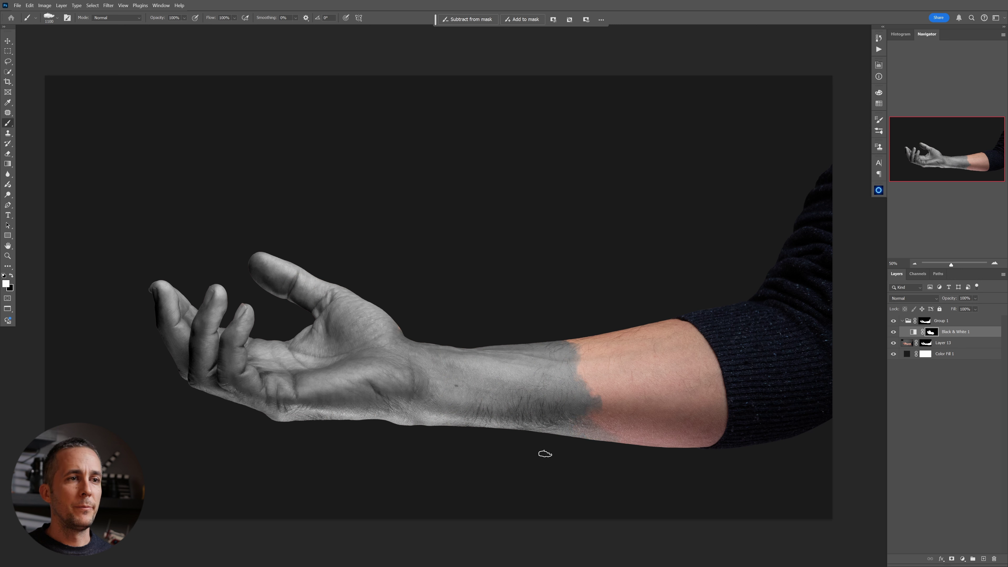
Paint black with a smaller brush on the mask to restore skin colour along the forearm's lower edge
{"action": "key", "text": "x"}
{"action": "left_click_drag", "start_coordinate": [619, 447], "coordinate": [608, 460]}
{"action": "key", "text": "bracketleft"}
{"action": "key", "text": "bracketleft"}
{"action": "key", "text": "bracketleft"}
{"action": "key", "text": "bracketleft"}
{"action": "key", "text": "bracketleft"}
{"action": "key", "text": "bracketleft"}
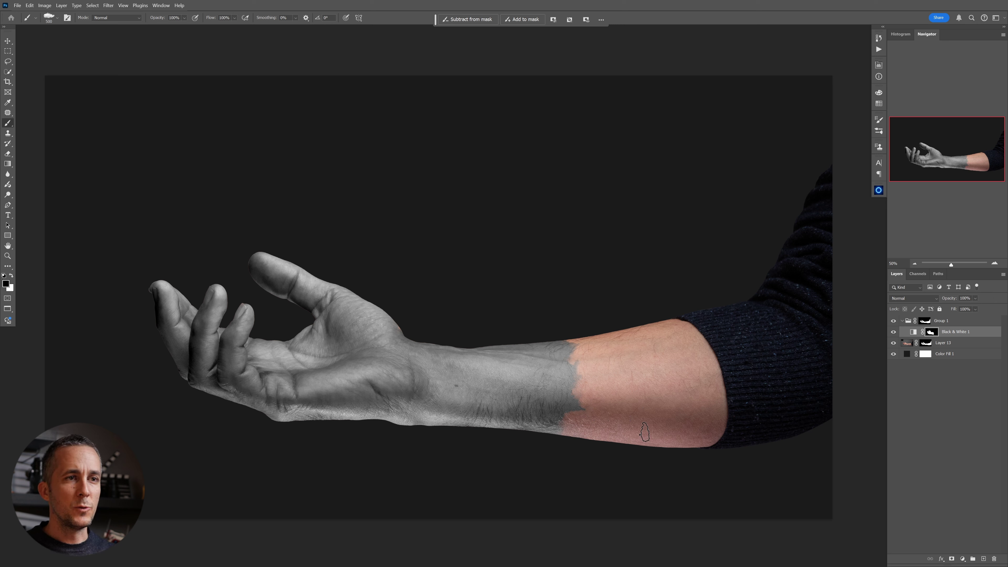
Paint white on the mask again to shape a ragged transition between the grey and skin-coloured forearm
{"action": "key", "text": "x"}
{"action": "mouse_move", "coordinate": [542, 398]}
{"action": "left_mouse_down"}
{"action": "mouse_move", "coordinate": [543, 433]}
{"action": "mouse_move", "coordinate": [552, 394]}
{"action": "mouse_move", "coordinate": [563, 447]}
{"action": "mouse_move", "coordinate": [564, 405]}
{"action": "left_mouse_up"}
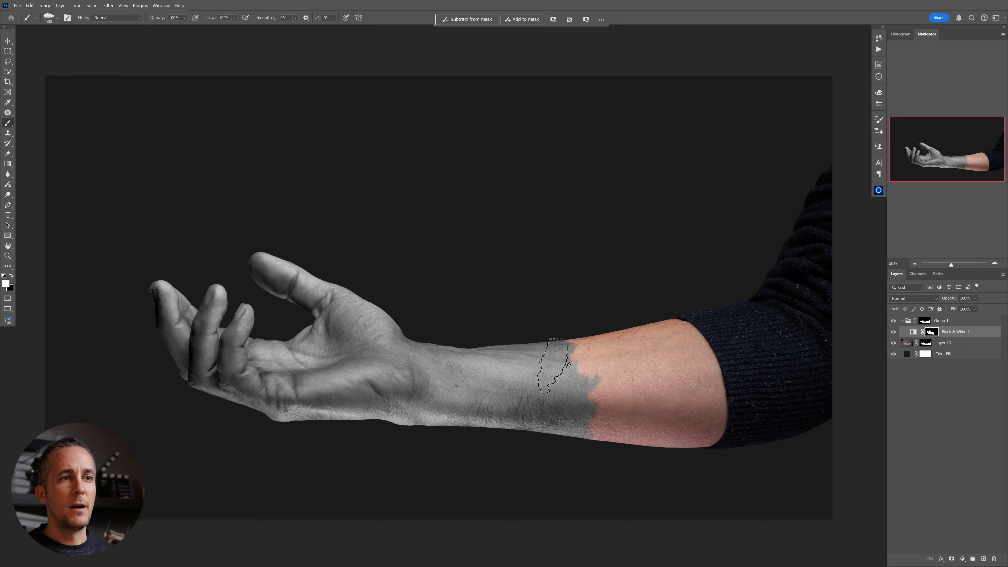
{"action": "left_click_drag", "start_coordinate": [576, 362], "coordinate": [565, 364]}
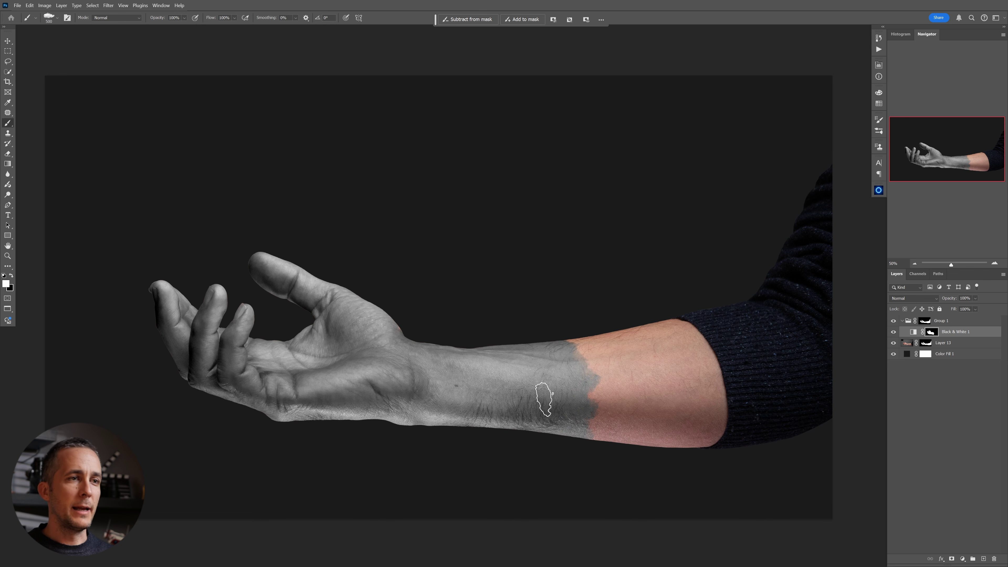
Place the Rock texture image as the top layer, covering the whole canvas
{"action": "left_click_drag", "start_coordinate": [66, 319], "coordinate": [245, 351]}
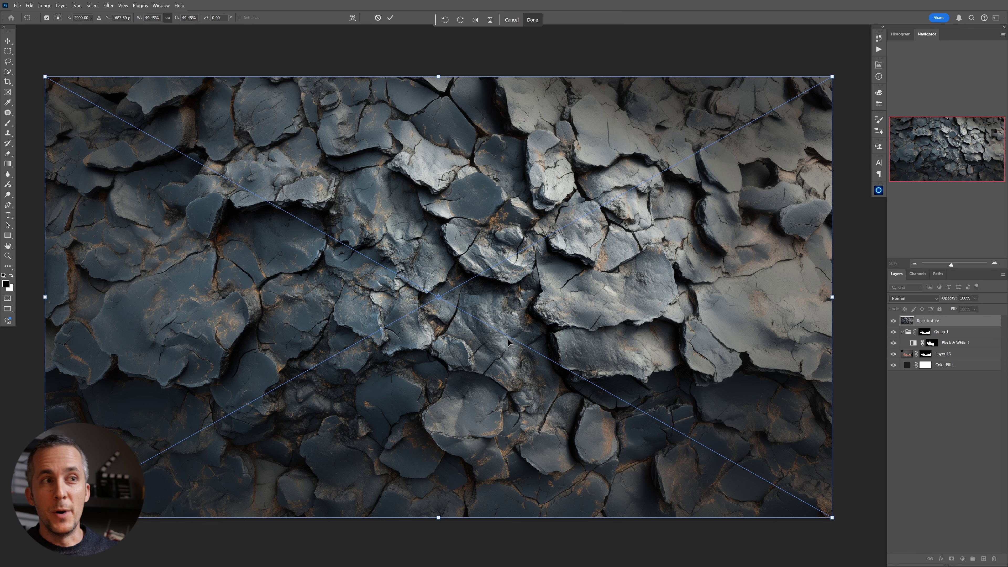
{"action": "key", "text": "Return"}
{"action": "key", "text": "b"}
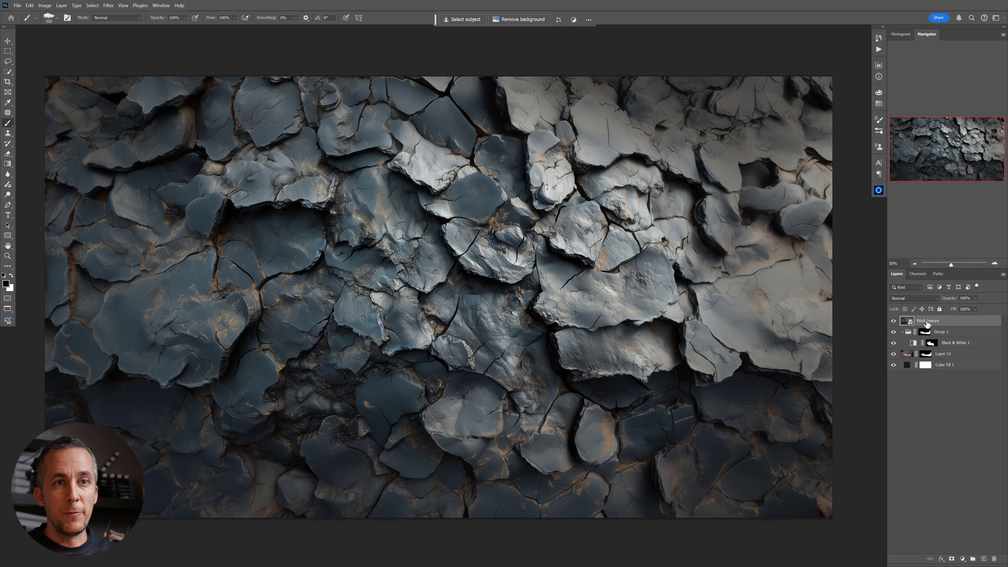
Group the Rock texture layer and copy Group 1's arm mask onto the new group
{"action": "key", "text": "ctrl+g"}
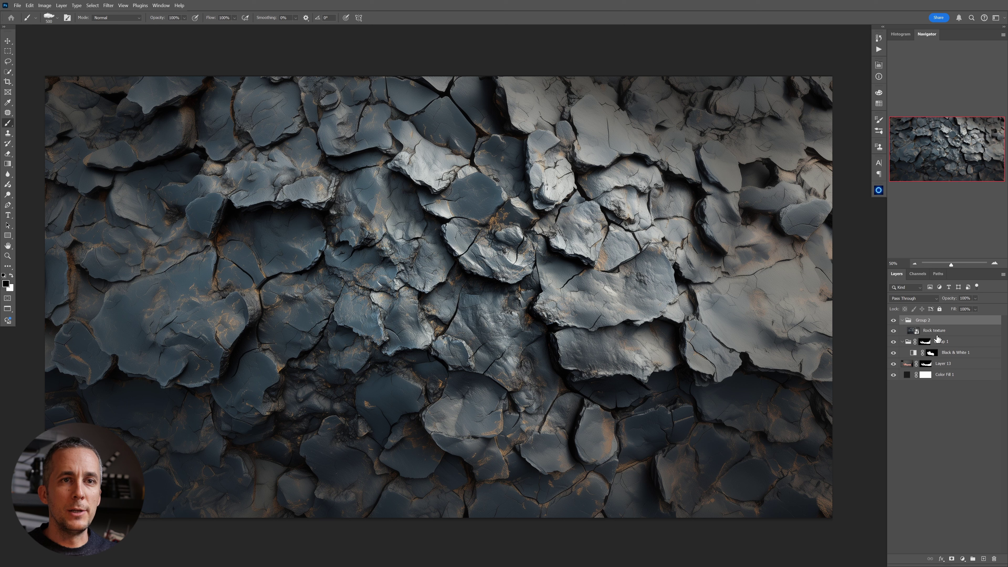
{"action": "left_click_drag", "start_coordinate": [926, 342], "coordinate": [940, 327]}
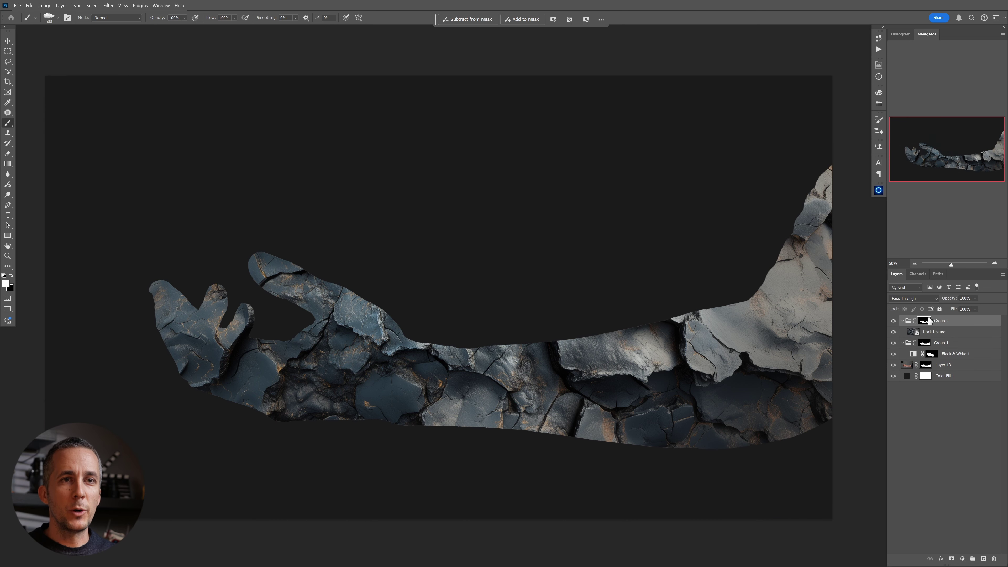
Scale down and reposition the Rock texture layer so it covers the hand and most of the forearm
{"action": "left_click", "coordinate": [916, 333]}
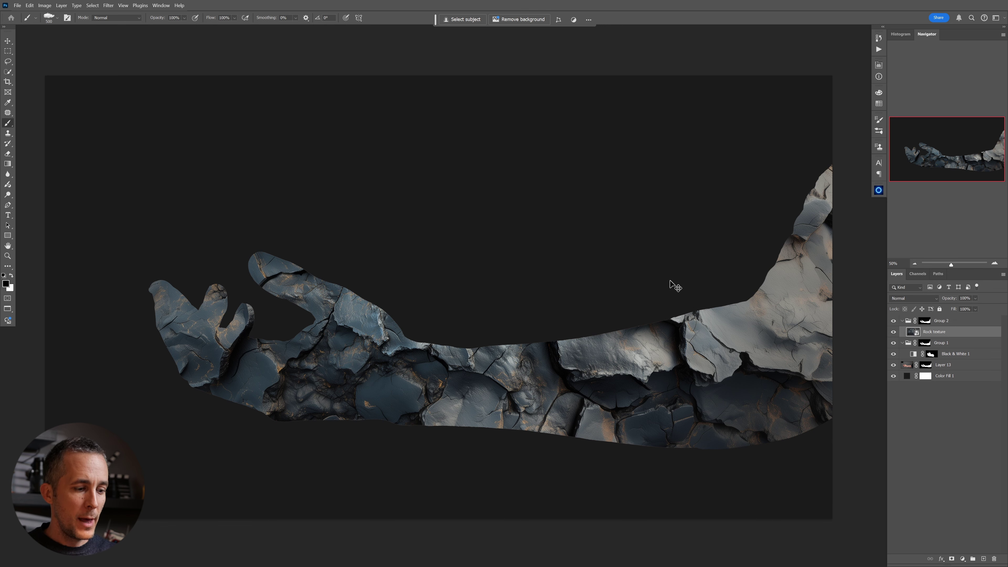
{"action": "key", "text": "ctrl+t"}
{"action": "left_click_drag", "start_coordinate": [833, 296], "coordinate": [686, 344]}
{"action": "left_click_drag", "start_coordinate": [634, 373], "coordinate": [566, 422]}
{"action": "left_click_drag", "start_coordinate": [589, 404], "coordinate": [598, 420]}
{"action": "mouse_move", "coordinate": [589, 400]}
{"action": "left_mouse_down"}
{"action": "mouse_move", "coordinate": [541, 385]}
{"action": "mouse_move", "coordinate": [583, 386]}
{"action": "mouse_move", "coordinate": [586, 406]}
{"action": "left_mouse_up"}
{"action": "key", "text": "Return"}
{"action": "key", "text": "b"}
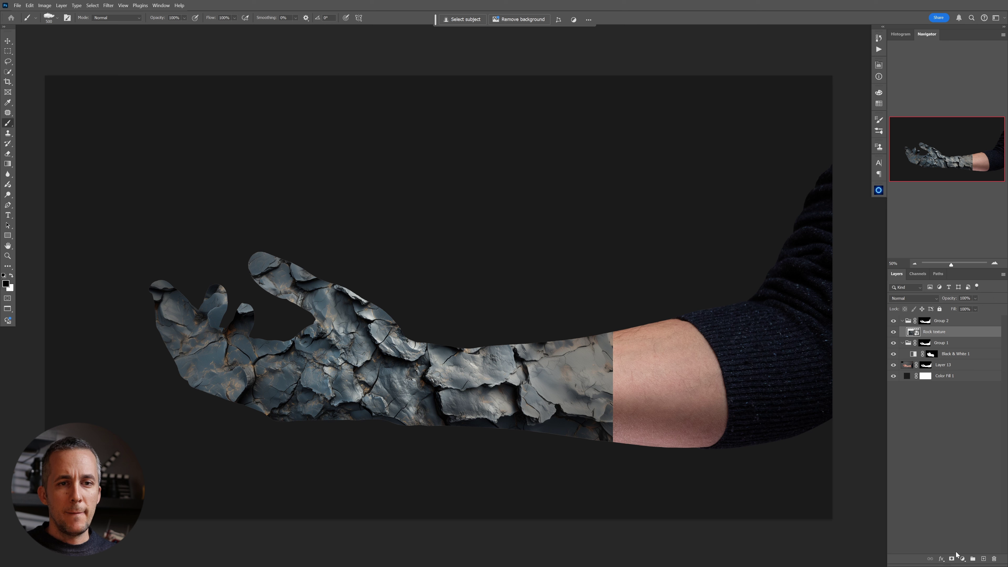
Add a Hue/Saturation adjustment clipped to the Rock texture layer with Saturation set to -100
{"action": "left_click", "coordinate": [962, 559]}
{"action": "left_click", "coordinate": [965, 479]}
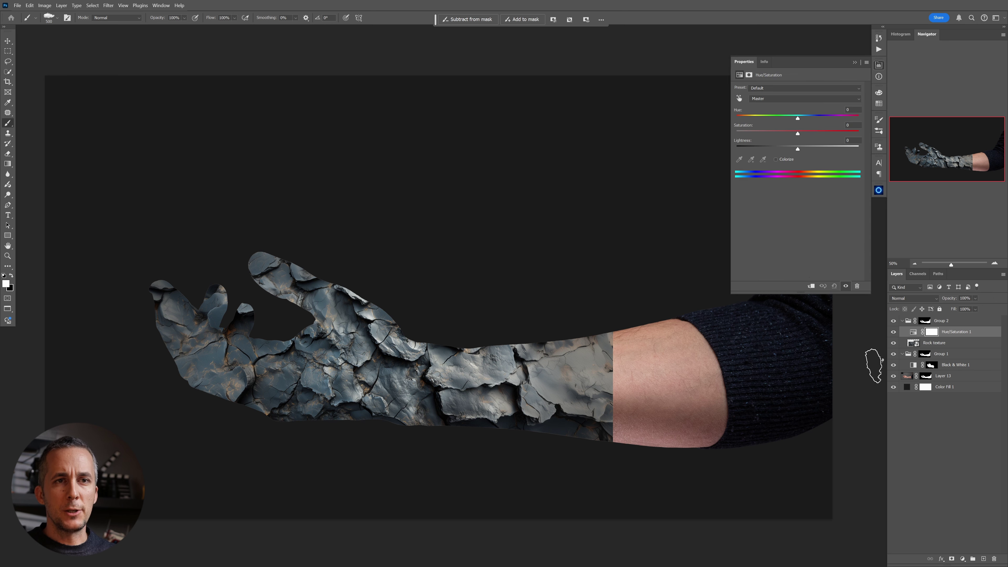
{"action": "left_click", "coordinate": [811, 285]}
{"action": "left_click_drag", "start_coordinate": [798, 133], "coordinate": [705, 134]}
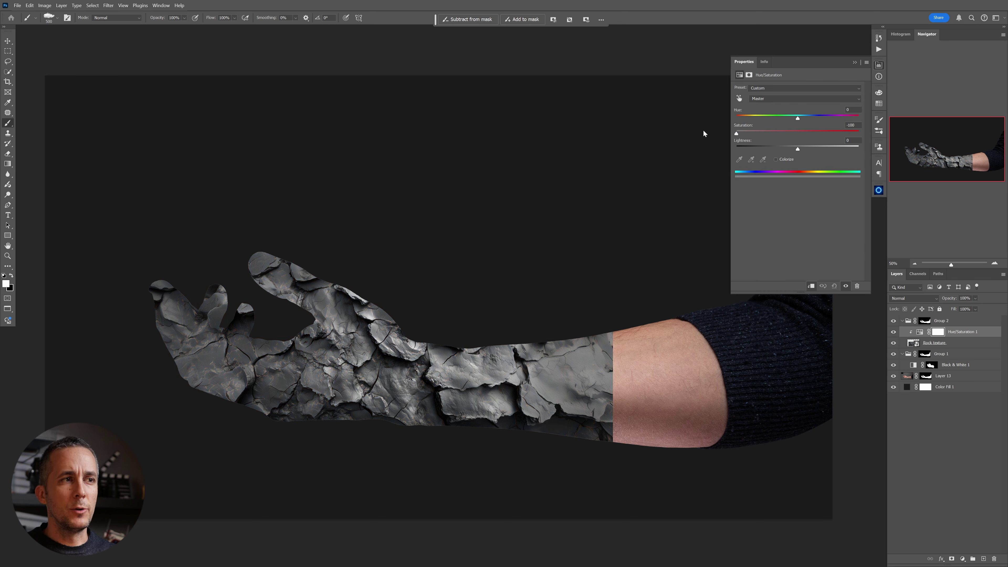
{"action": "left_click", "coordinate": [854, 63]}
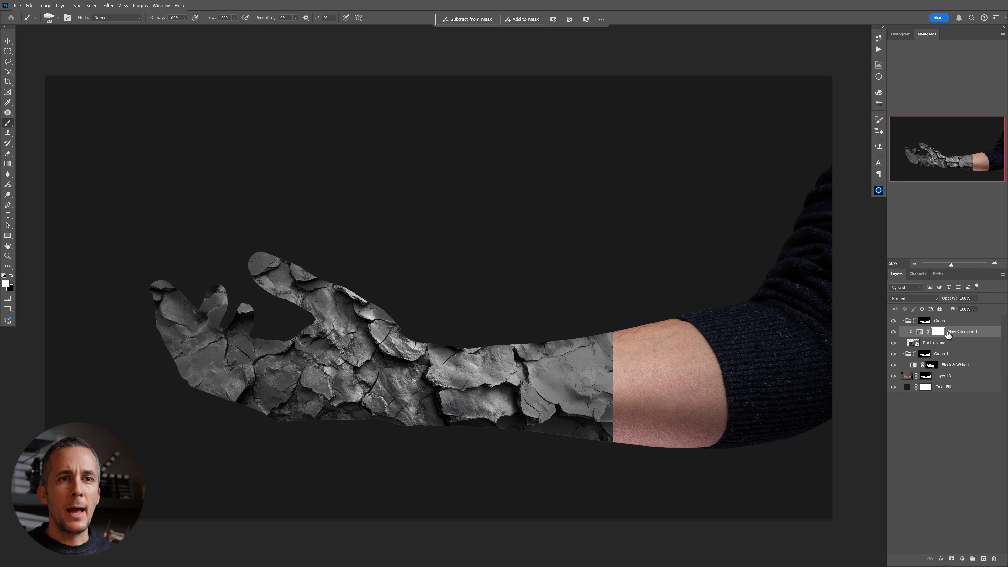
Copy the Black & White 1 layer's mask onto the Rock texture layer
{"action": "left_click", "coordinate": [919, 334]}
{"action": "left_click", "coordinate": [919, 344]}
{"action": "left_click_drag", "start_coordinate": [931, 368], "coordinate": [943, 344]}
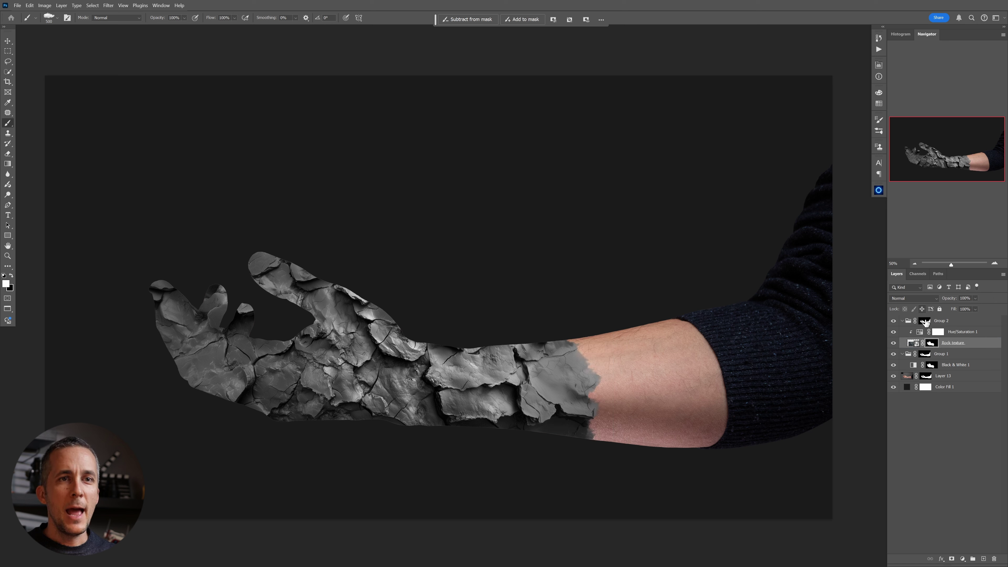
Try the Multiply blend mode on the Rock texture layer, inspect the hand up close, and return to Normal
{"action": "left_click", "coordinate": [914, 343]}
{"action": "left_click", "coordinate": [913, 298]}
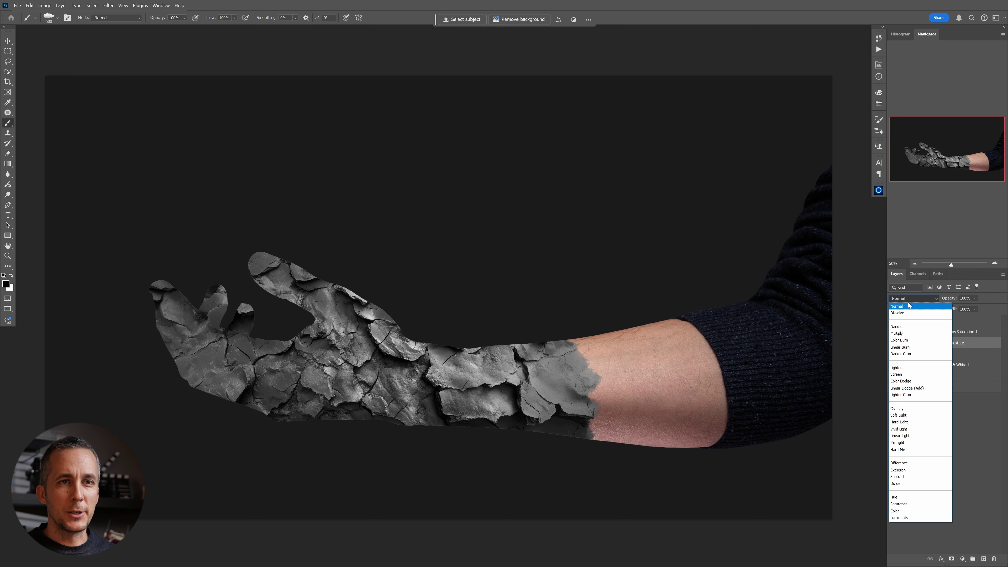
{"action": "left_click", "coordinate": [906, 333]}
{"action": "left_click_drag", "start_coordinate": [353, 339], "coordinate": [414, 317]}
{"action": "mouse_move", "coordinate": [413, 318]}
{"action": "left_mouse_down"}
{"action": "mouse_move", "coordinate": [409, 333]}
{"action": "mouse_move", "coordinate": [430, 324]}
{"action": "left_mouse_up"}
{"action": "key", "text": "v"}
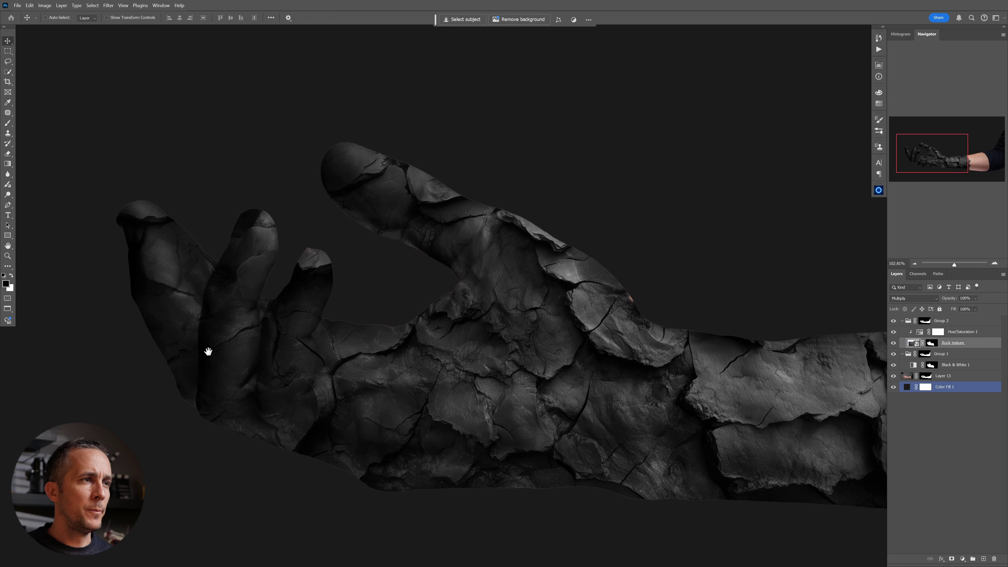
{"action": "key", "text": "ctrl+0"}
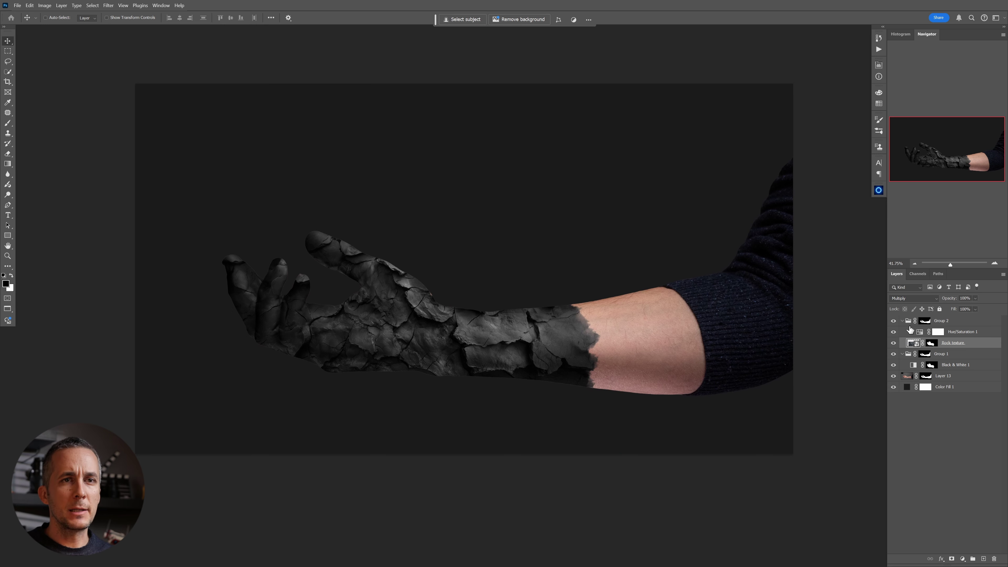
{"action": "left_click", "coordinate": [920, 301]}
{"action": "left_click", "coordinate": [907, 301]}
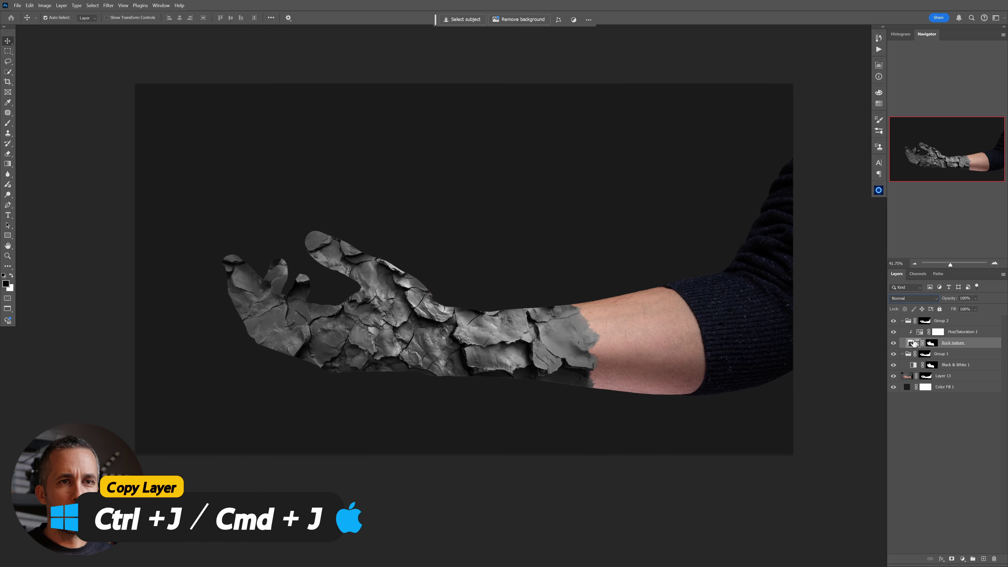
Duplicate the Rock texture layer and clip a copy of Hue/Saturation 1 to the original texture
{"action": "key", "text": "ctrl+j"}
{"action": "left_click_drag", "start_coordinate": [920, 335], "coordinate": [917, 356]}
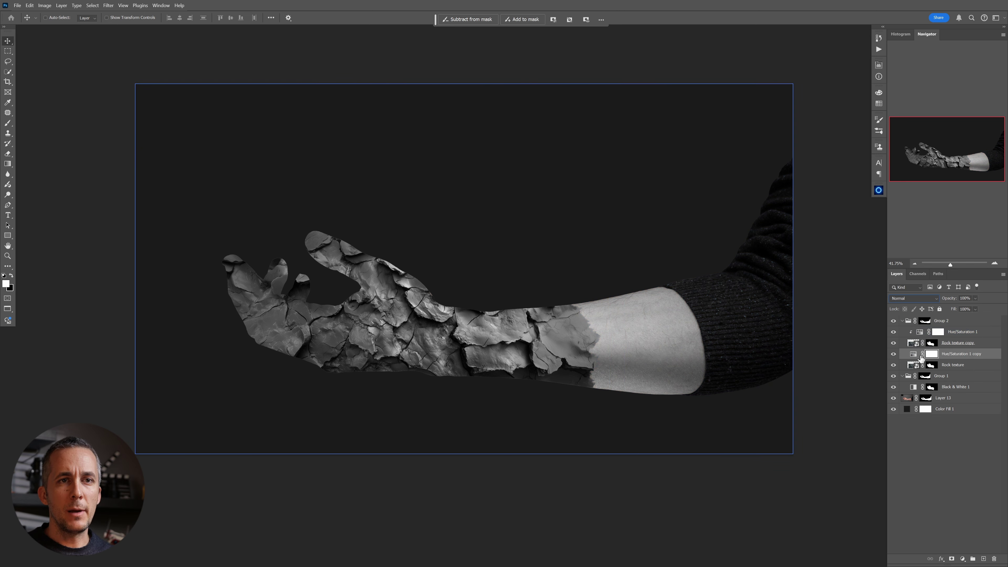
{"action": "left_click", "coordinate": [918, 358], "text": "alt"}
Transform the Rock texture copy over the fingers and edit its mask to blend it into the rest of the hand
{"action": "left_click", "coordinate": [912, 344]}
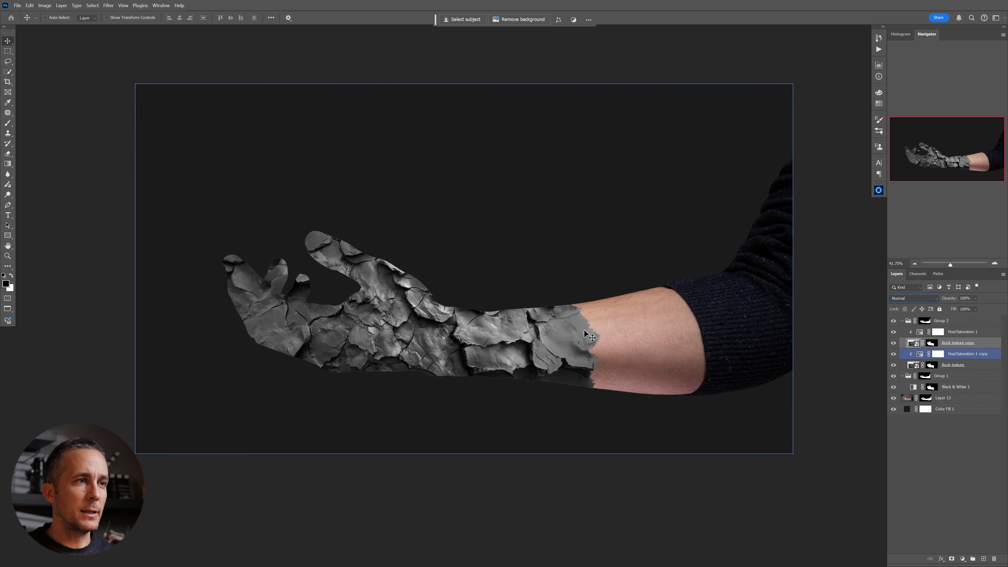
{"action": "left_click_drag", "start_coordinate": [338, 301], "coordinate": [353, 306]}
{"action": "left_click_drag", "start_coordinate": [577, 362], "coordinate": [330, 317]}
{"action": "key", "text": "ctrl+t"}
{"action": "left_click_drag", "start_coordinate": [554, 300], "coordinate": [382, 300]}
{"action": "left_click_drag", "start_coordinate": [471, 199], "coordinate": [449, 416]}
{"action": "left_click_drag", "start_coordinate": [303, 318], "coordinate": [439, 263]}
{"action": "left_click_drag", "start_coordinate": [332, 115], "coordinate": [322, 140]}
{"action": "left_click_drag", "start_coordinate": [321, 270], "coordinate": [315, 315]}
{"action": "mouse_move", "coordinate": [304, 188]}
{"action": "left_mouse_down"}
{"action": "mouse_move", "coordinate": [334, 162]}
{"action": "mouse_move", "coordinate": [309, 180]}
{"action": "left_mouse_up"}
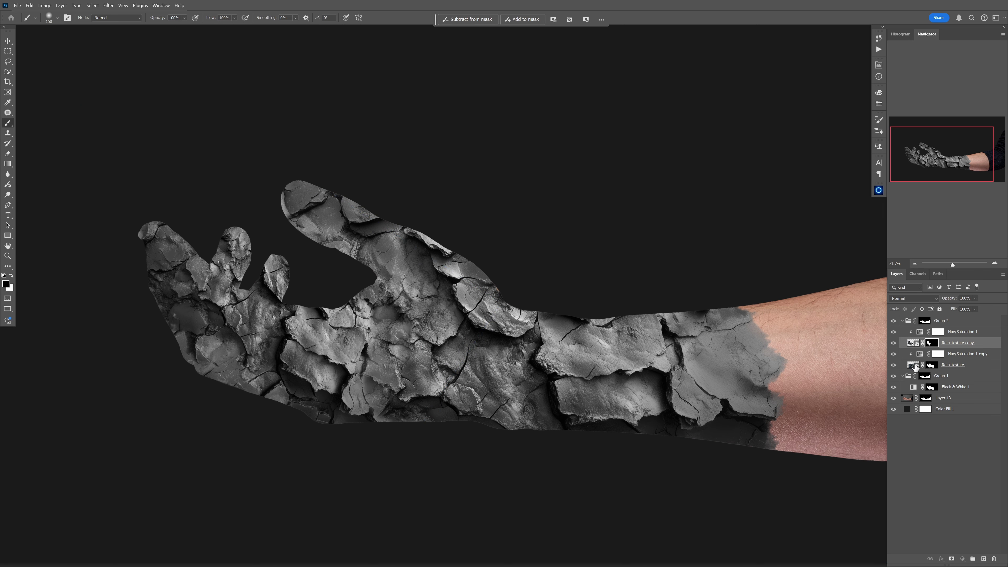
Merge both rock texture layers and their Hue/Saturation adjustments into a single layer
{"action": "left_click", "coordinate": [914, 366]}
{"action": "left_click", "coordinate": [918, 333], "text": "shift"}
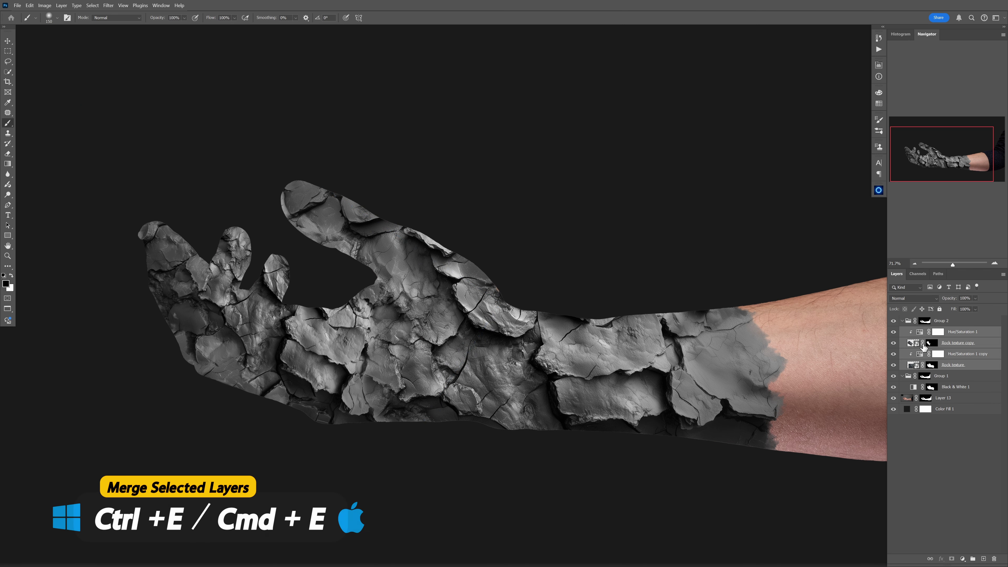
{"action": "key", "text": "ctrl+e"}
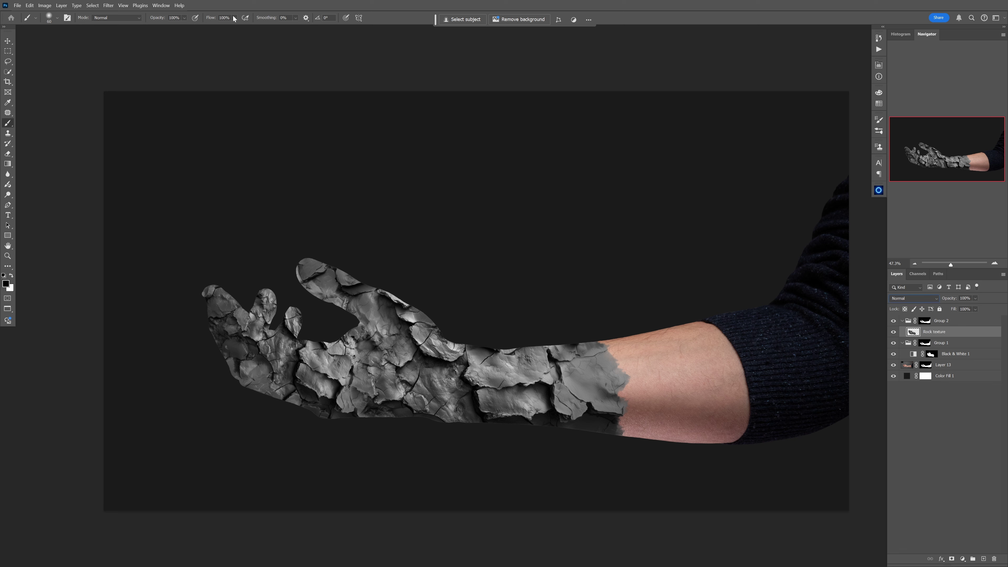
Set the merged Rock texture layer's blend mode to Multiply and inspect the result on the hand and wrist
{"action": "left_click", "coordinate": [912, 298]}
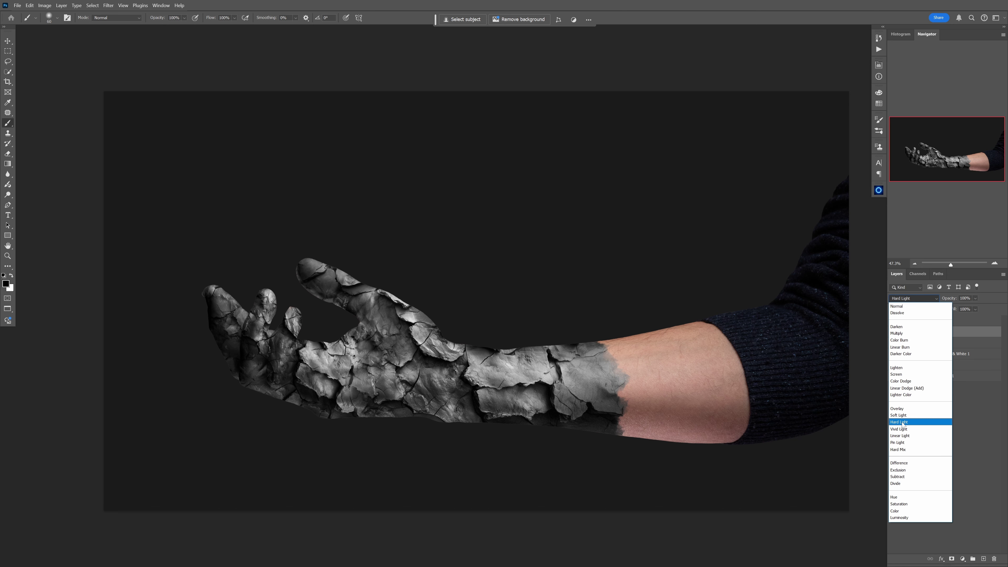
{"action": "left_click", "coordinate": [904, 333]}
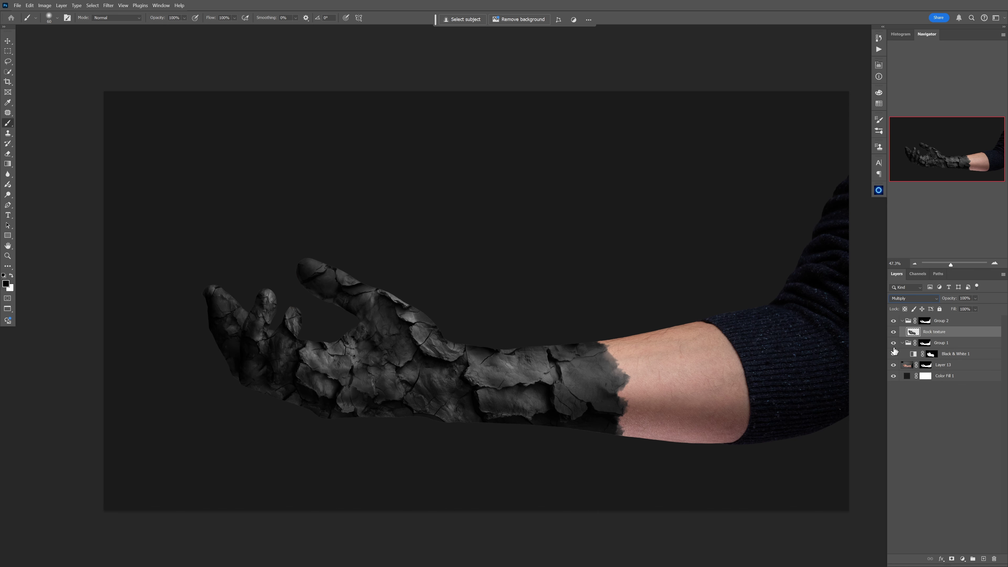
{"action": "mouse_move", "coordinate": [406, 352]}
{"action": "left_mouse_down"}
{"action": "mouse_move", "coordinate": [425, 356]}
{"action": "mouse_move", "coordinate": [389, 353]}
{"action": "mouse_move", "coordinate": [428, 374]}
{"action": "left_mouse_up"}
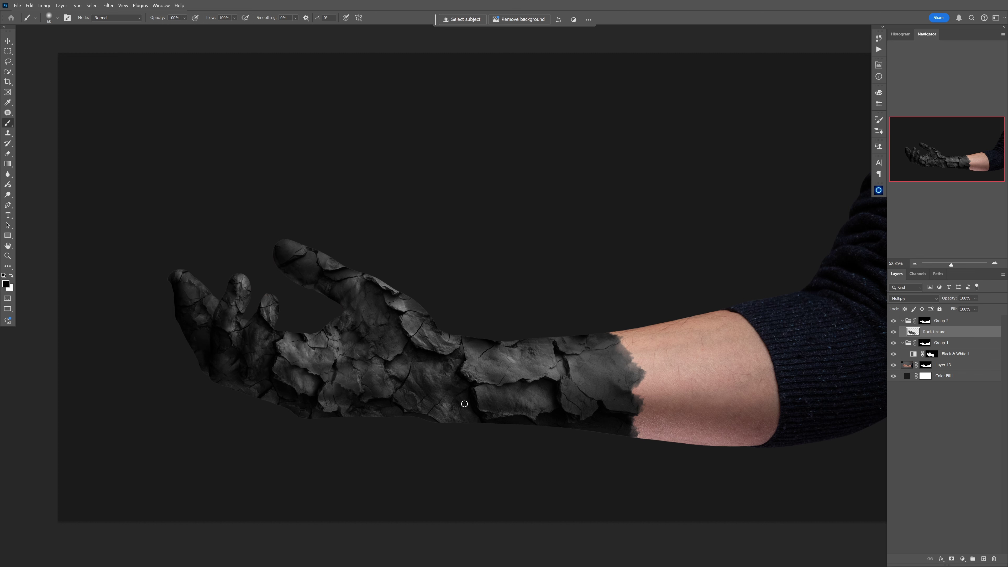
{"action": "scroll", "coordinate": [460, 364], "scroll_direction": "up", "scroll_amount": 3}
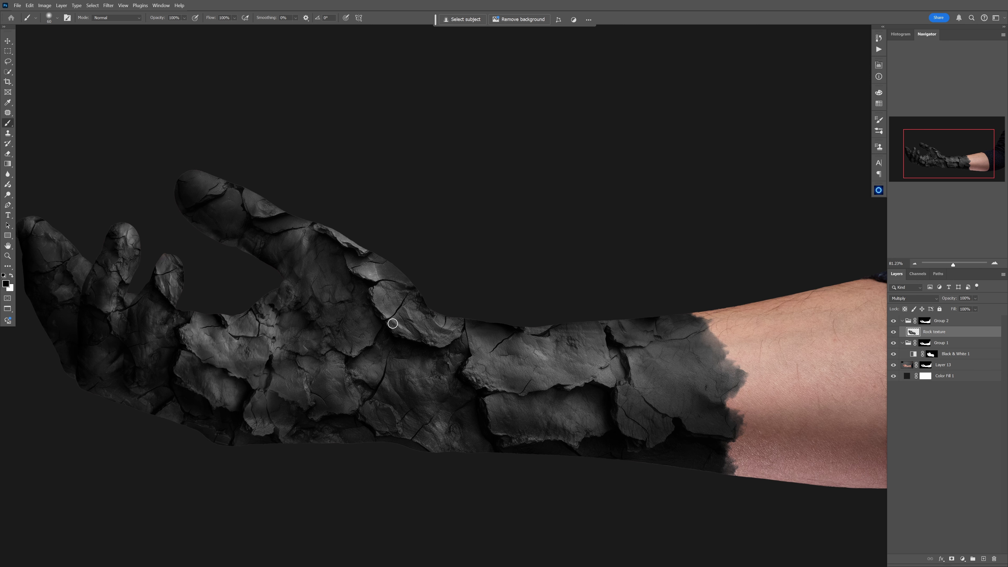
{"action": "scroll", "coordinate": [462, 337], "scroll_direction": "down", "scroll_amount": 3}
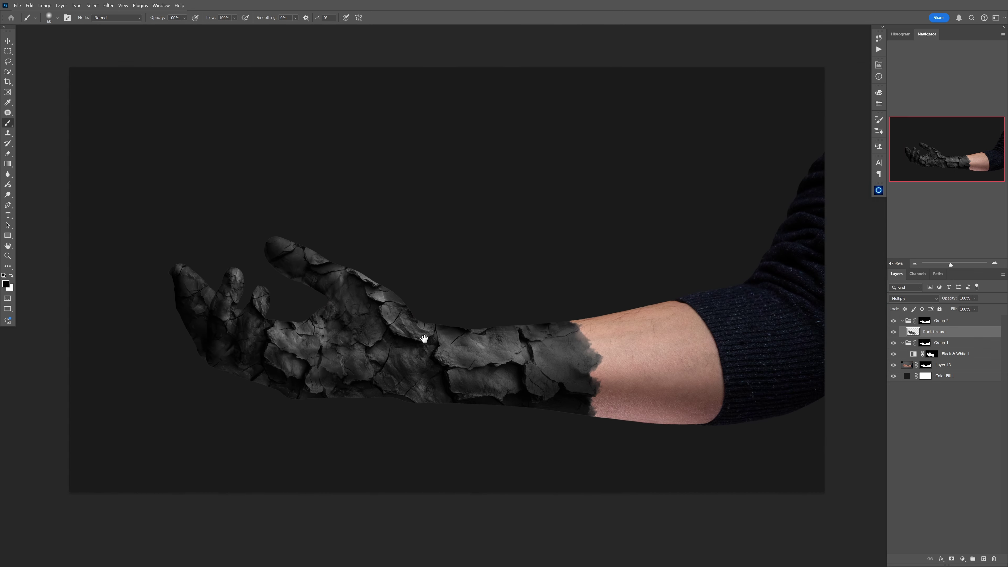
Create a new layer above Group 2 and fill it with black
{"action": "left_click", "coordinate": [907, 322]}
{"action": "left_click", "coordinate": [984, 558]}
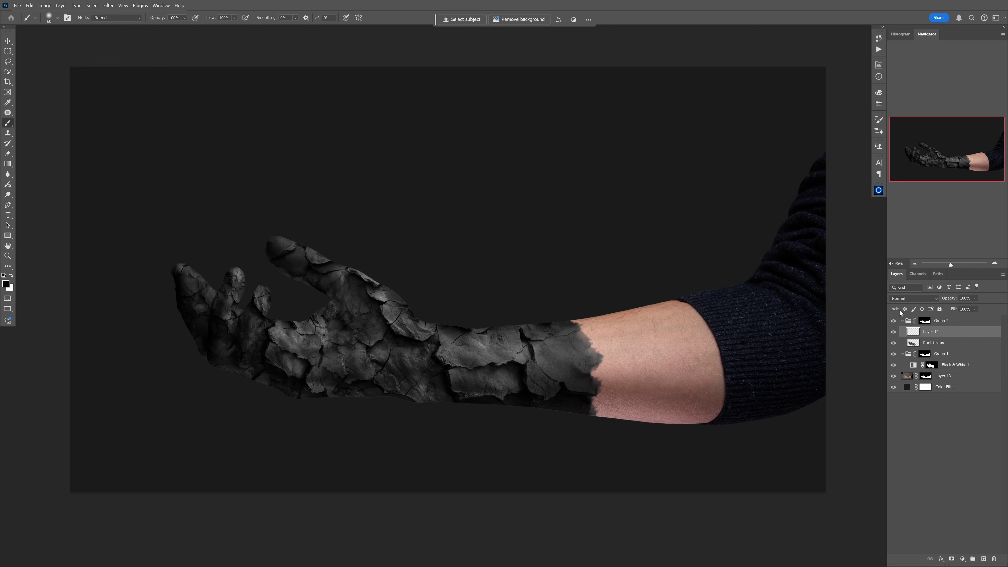
{"action": "left_click_drag", "start_coordinate": [914, 332], "coordinate": [921, 319]}
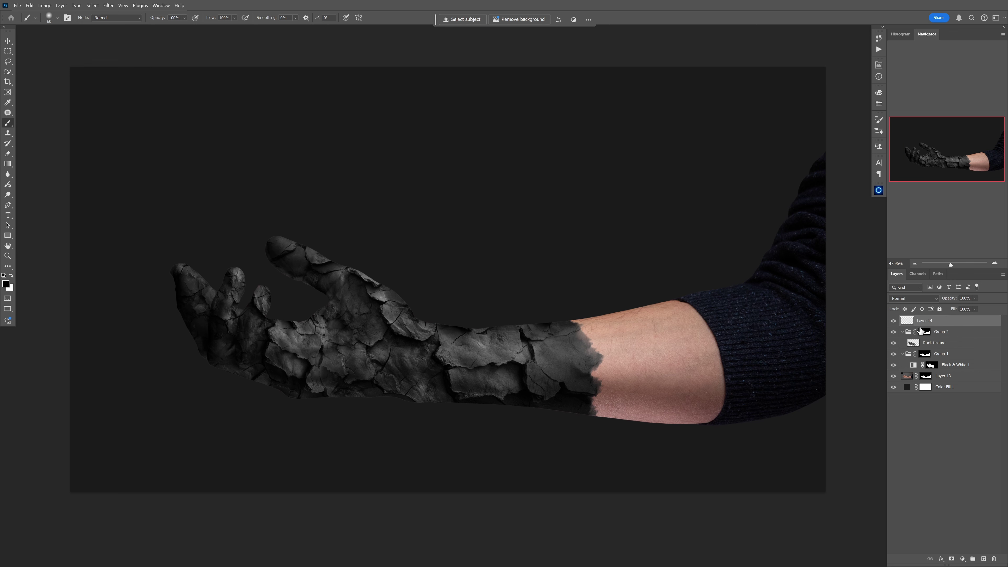
{"action": "key", "text": "alt+BackSpace"}
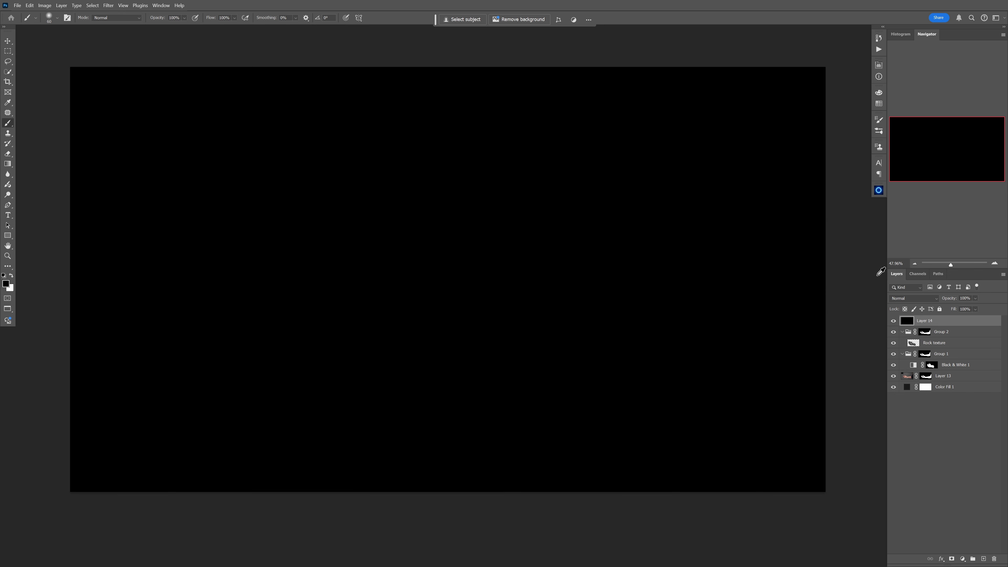
Add an empty layer above the black layer and a Gradient Map adjustment on top of it
{"action": "left_click", "coordinate": [983, 558]}
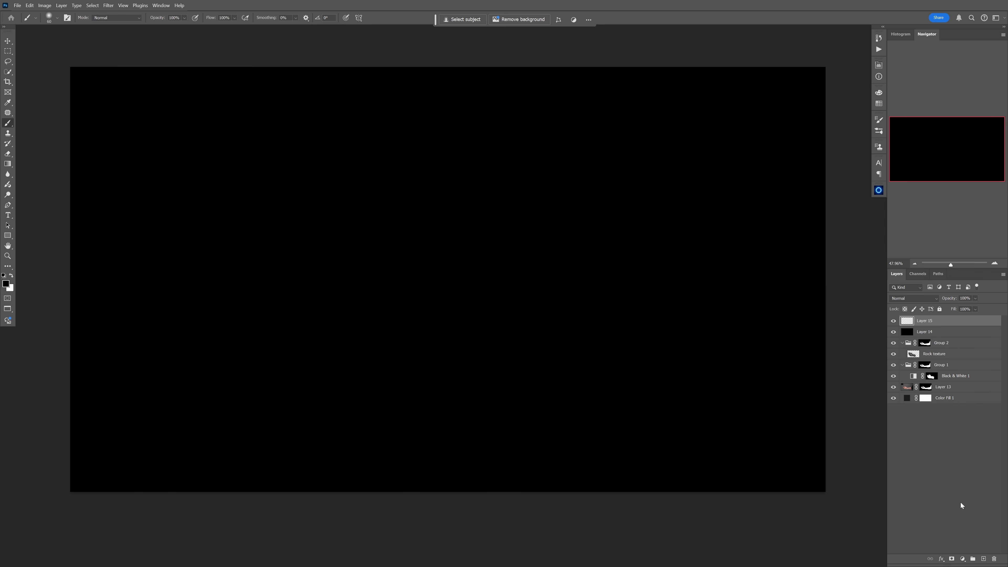
{"action": "left_click", "coordinate": [963, 558]}
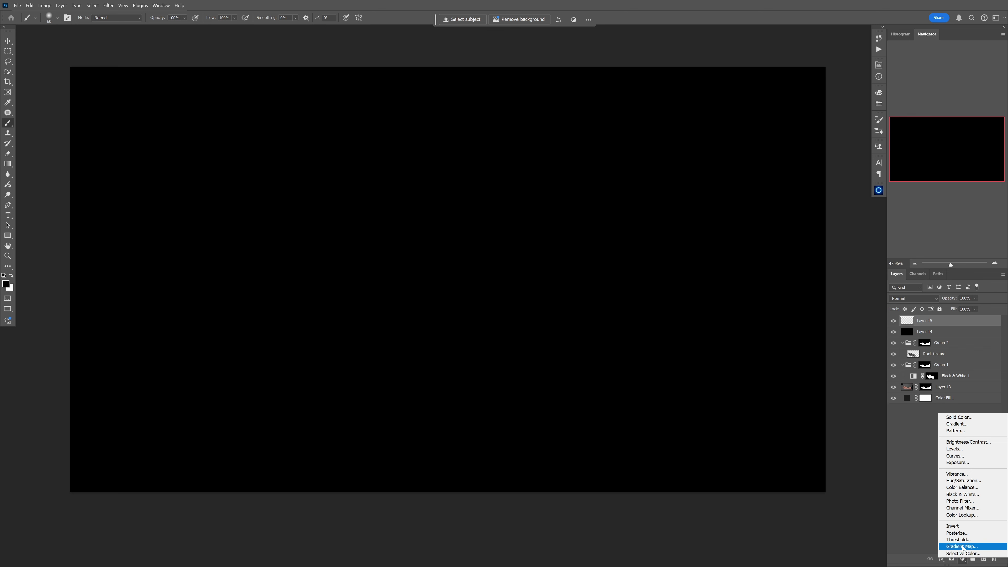
{"action": "left_click", "coordinate": [961, 553]}
Add a dark red (6e0101) colour stop at location 30 in the Gradient Map's gradient
{"action": "left_click", "coordinate": [773, 92]}
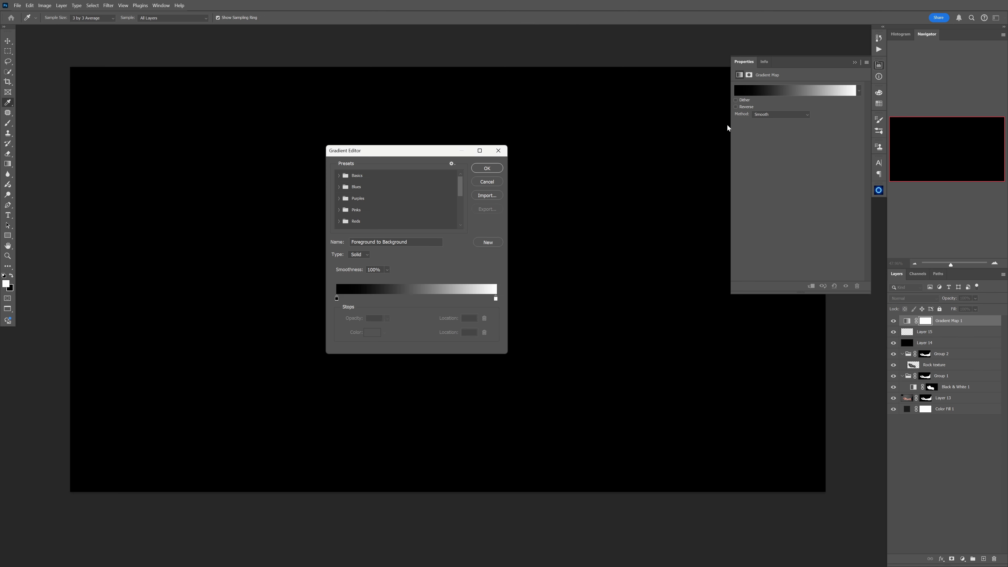
{"action": "left_click", "coordinate": [384, 300]}
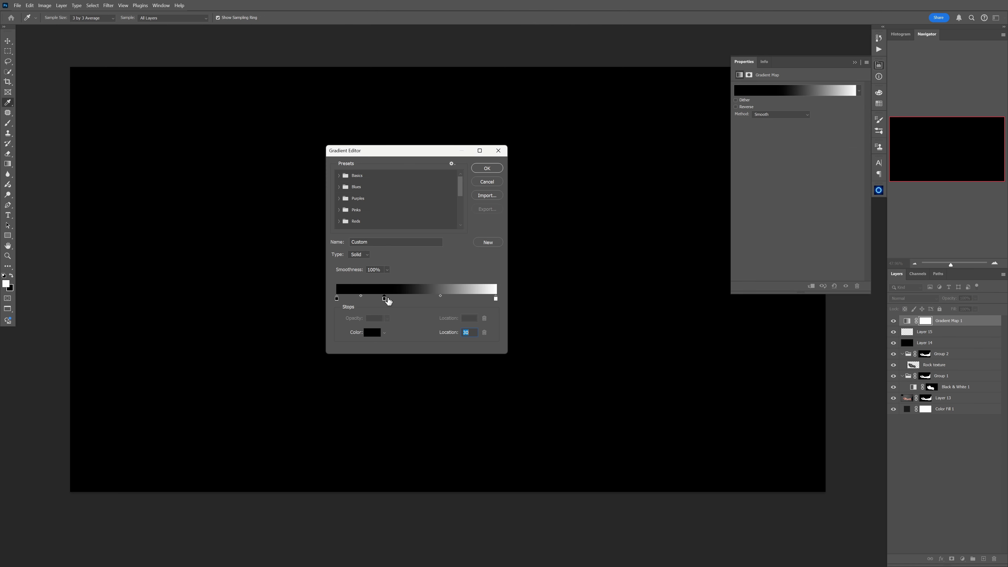
{"action": "left_click", "coordinate": [373, 333]}
{"action": "left_click_drag", "start_coordinate": [697, 255], "coordinate": [720, 229]}
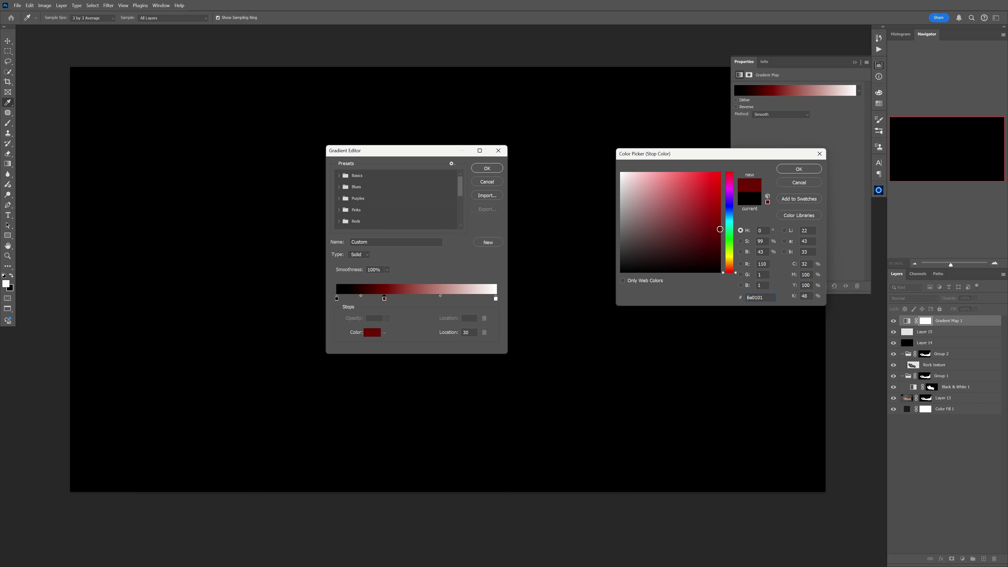
{"action": "key", "text": "Return"}
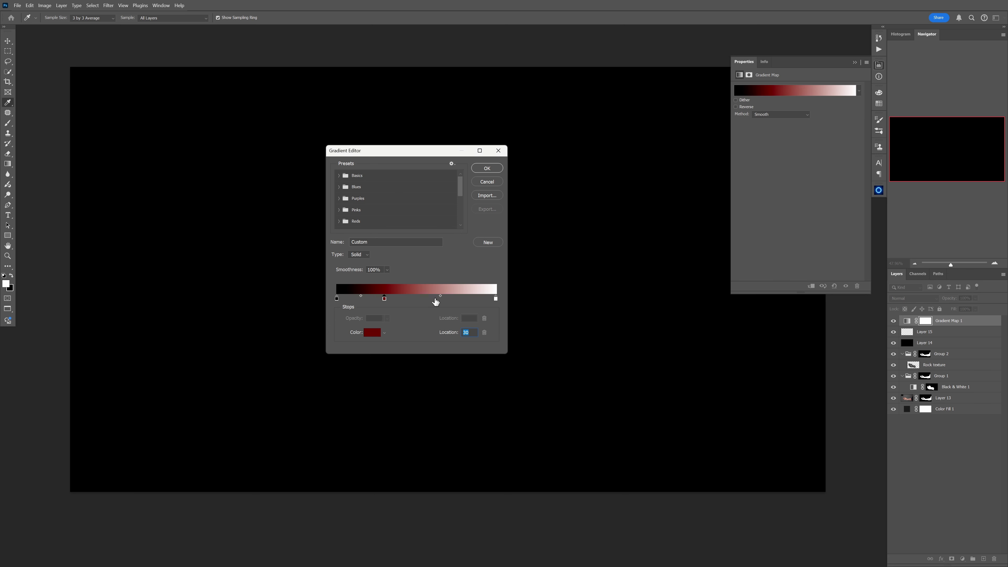
Add an orange (ffa800) colour stop at location 62 and accept the gradient
{"action": "left_click", "coordinate": [436, 299]}
{"action": "left_click", "coordinate": [373, 333]}
{"action": "left_click_drag", "start_coordinate": [729, 272], "coordinate": [729, 262]}
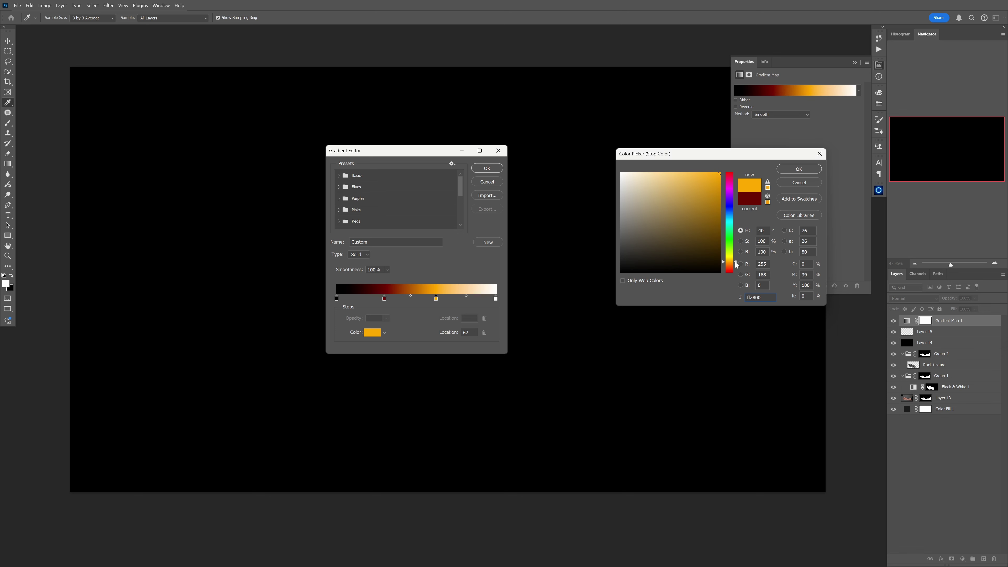
{"action": "left_click", "coordinate": [798, 169]}
{"action": "left_click", "coordinate": [496, 171]}
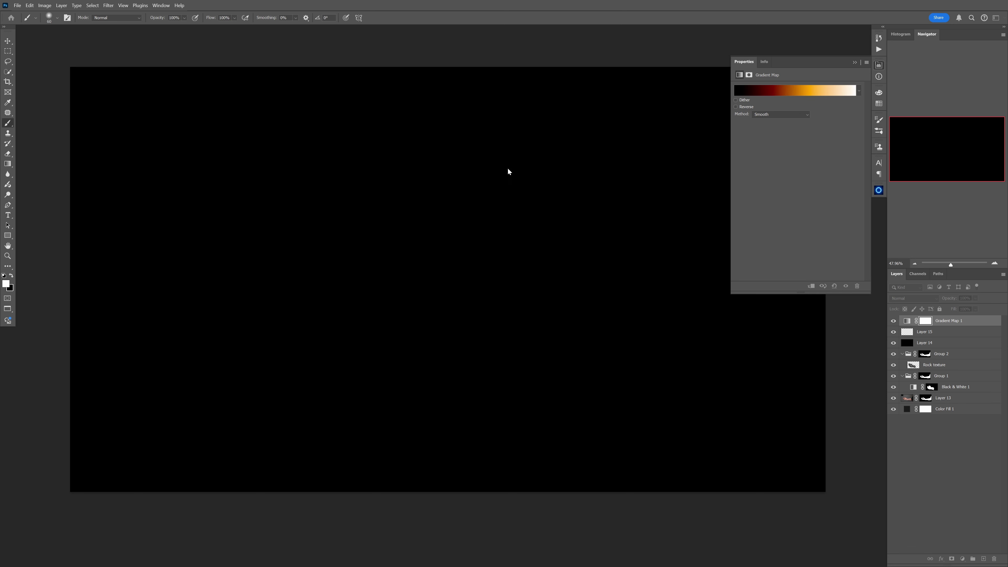
Close the Gradient Map properties and select Gradient Map 1, Layer 15 and Layer 14 together with the Brush tool active
{"action": "key", "text": "b"}
{"action": "left_click", "coordinate": [855, 62]}
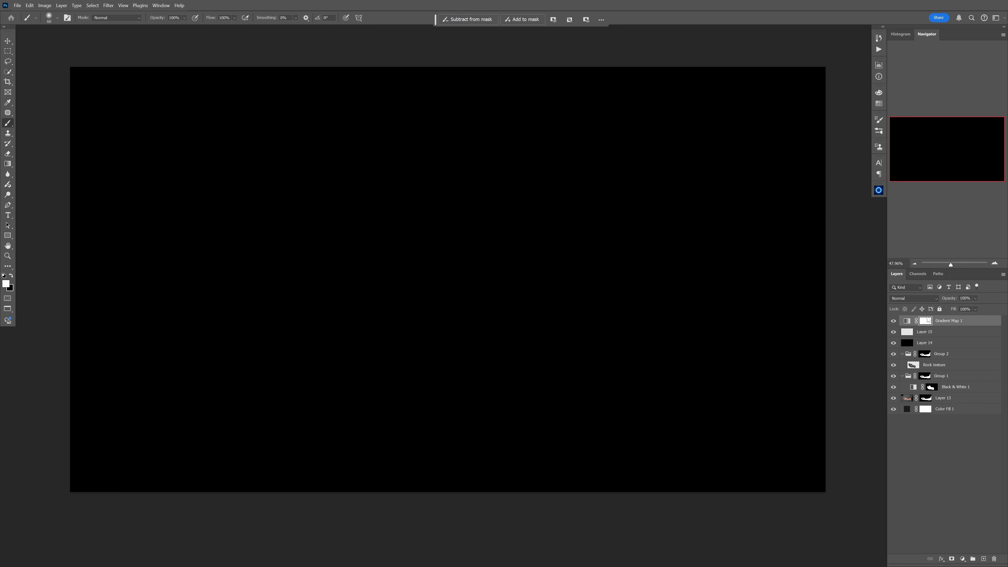
{"action": "left_click", "coordinate": [911, 346], "text": "shift"}
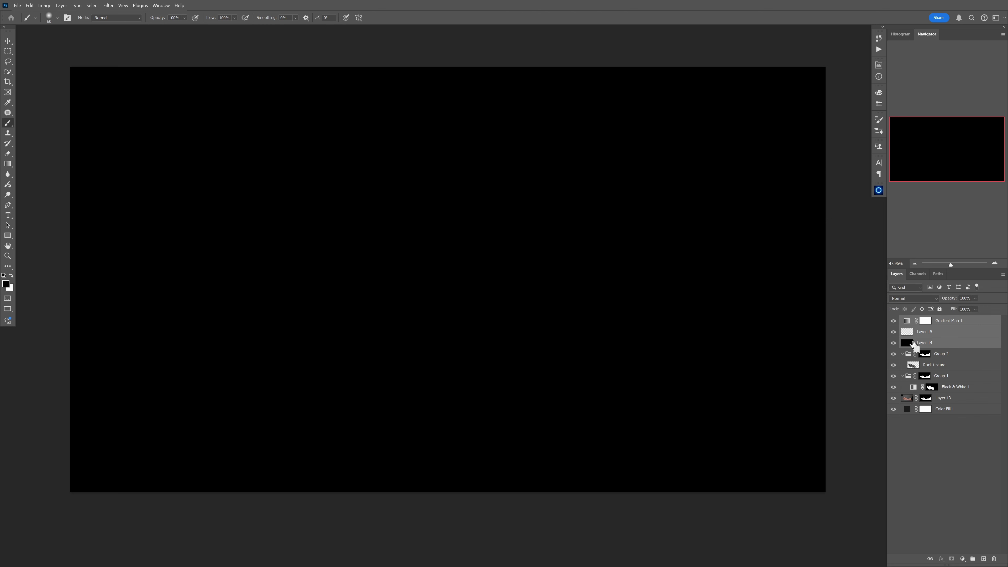
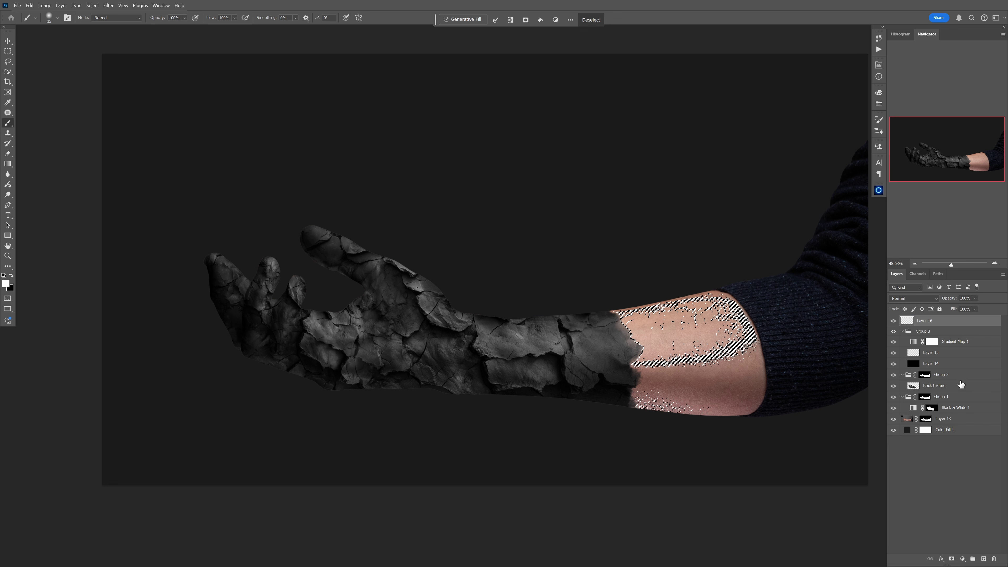
Turn the active selection into a mask on Layer 16 and fill the layer's content with white
{"action": "left_click", "coordinate": [951, 557]}
{"action": "left_click", "coordinate": [928, 325], "text": "shift"}
{"action": "left_click", "coordinate": [928, 324], "text": "shift"}
{"action": "left_click", "coordinate": [906, 321]}
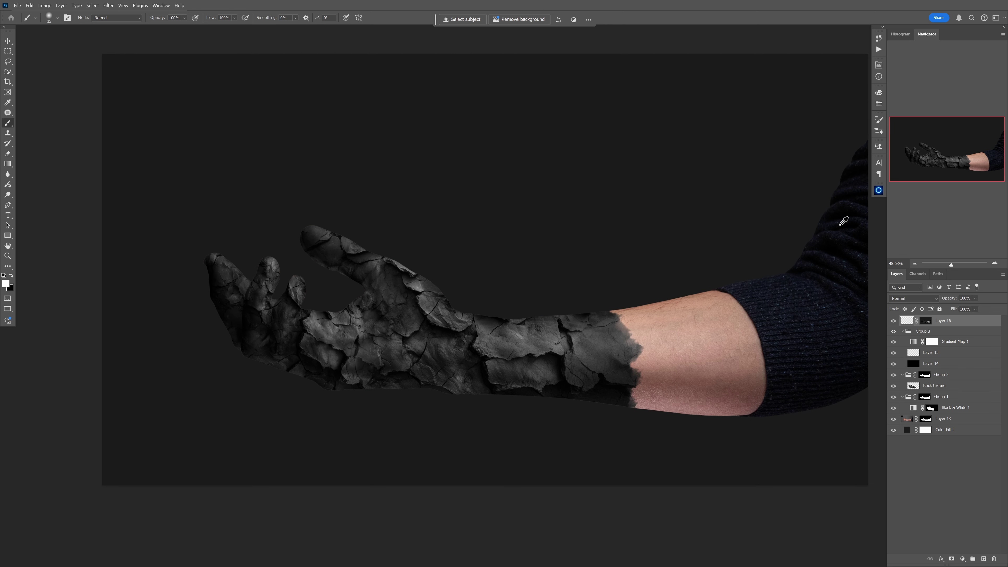
{"action": "key", "text": "alt+BackSpace"}
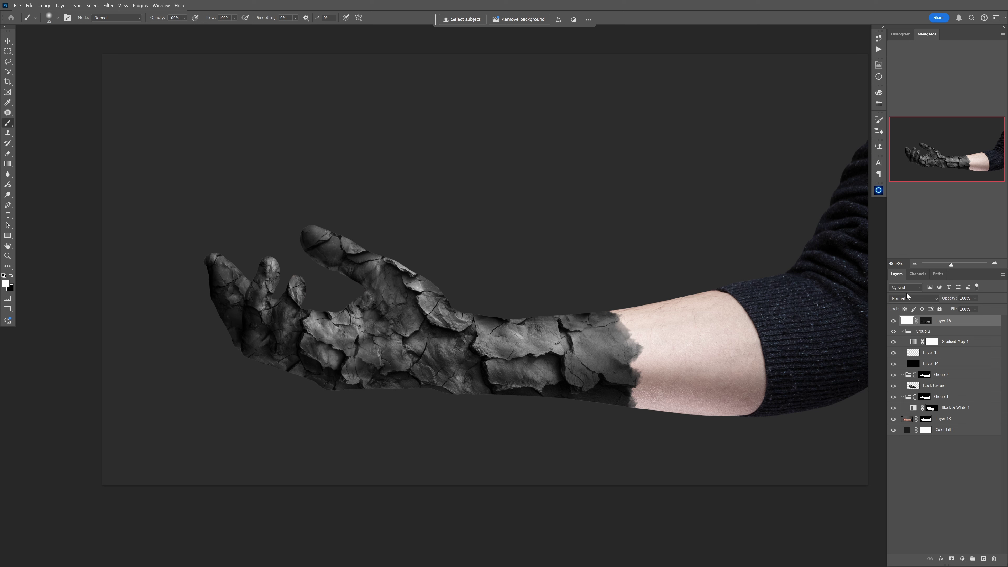
Set the foreground colour to dark yellow (a18100) and fill Layer 16's content with it
{"action": "left_click", "coordinate": [6, 283]}
{"action": "left_click_drag", "start_coordinate": [655, 247], "coordinate": [721, 210]}
{"action": "left_click_drag", "start_coordinate": [732, 267], "coordinate": [732, 259]}
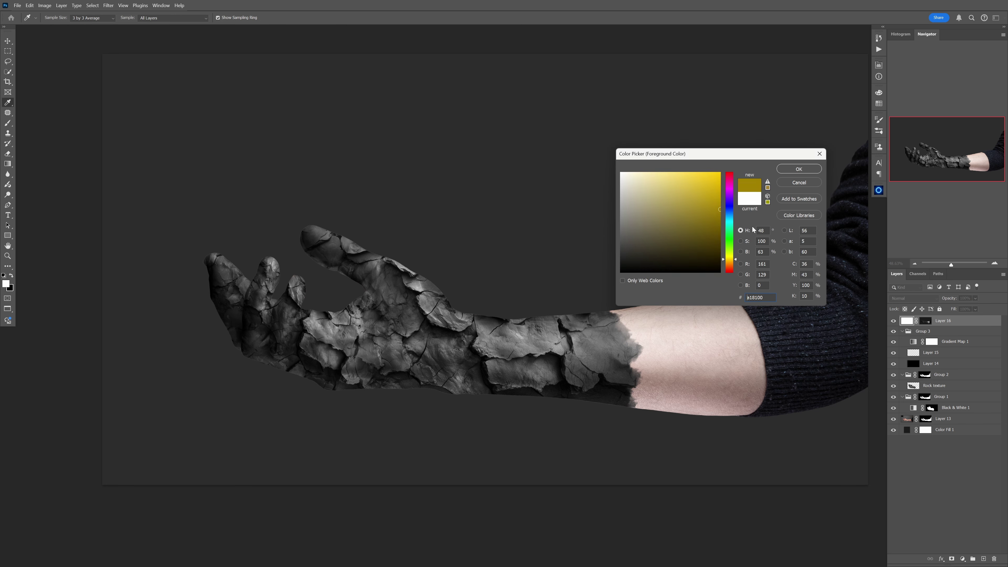
{"action": "left_click", "coordinate": [796, 169]}
{"action": "key", "text": "alt+BackSpace"}
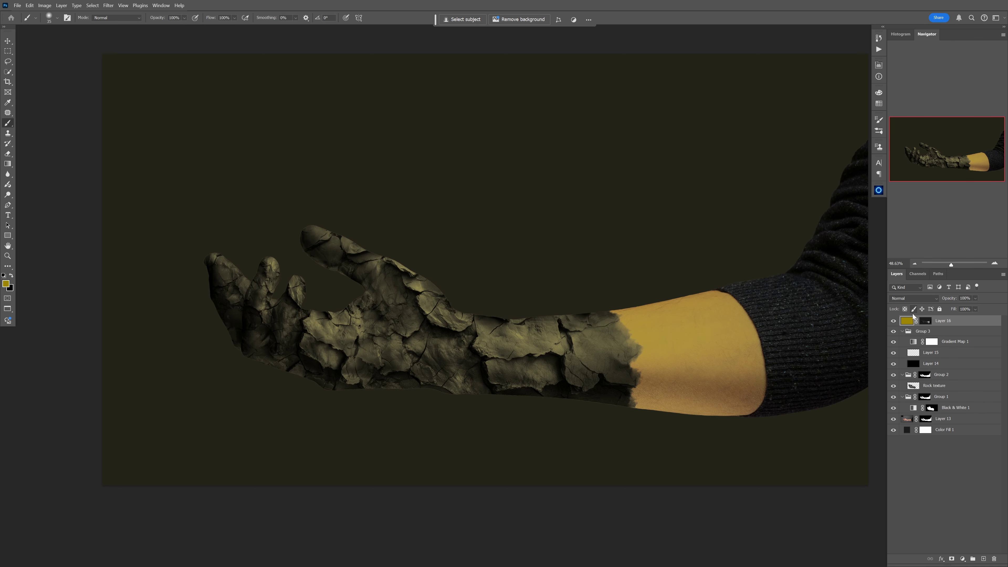
Invert Layer 16's mask
{"action": "left_click", "coordinate": [927, 323]}
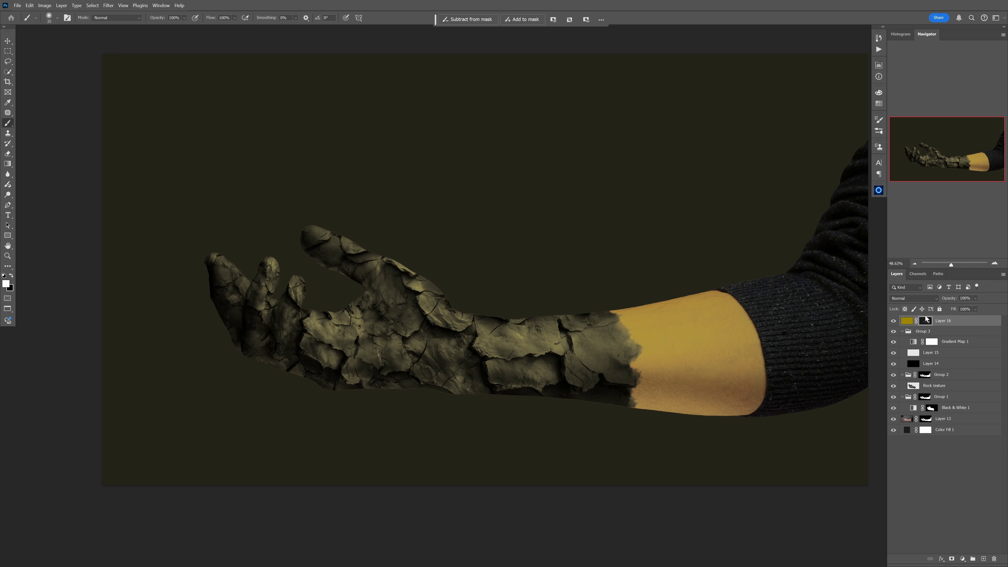
{"action": "key", "text": "ctrl+i"}
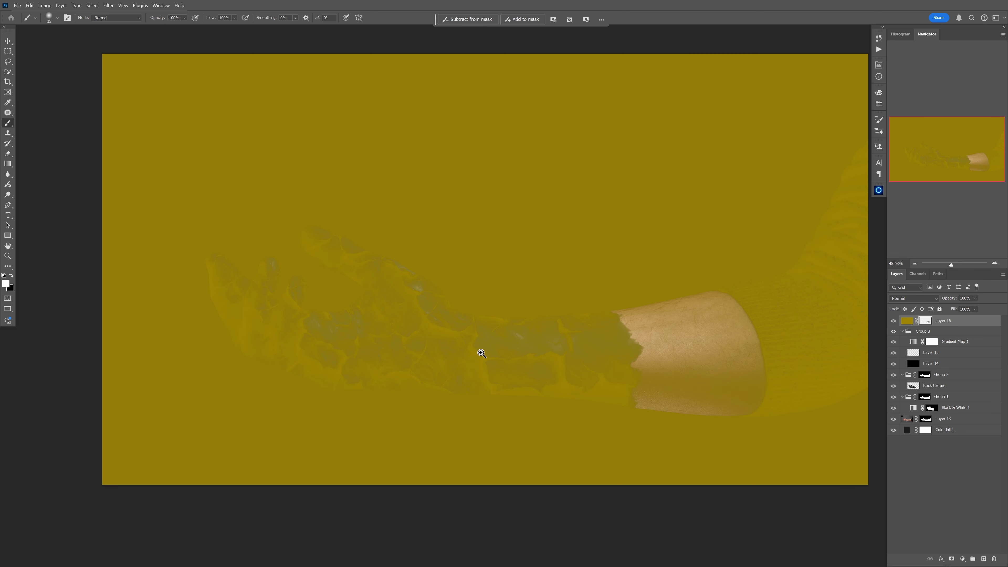
{"action": "scroll", "coordinate": [482, 353], "scroll_direction": "up", "scroll_amount": 2}
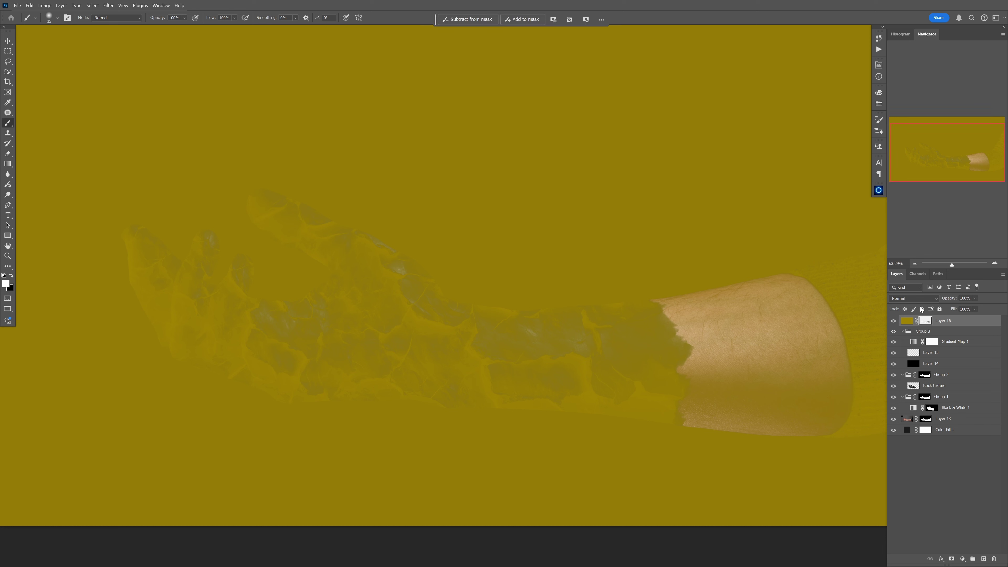
Apply Levels to Layer 16's mask with the black input level at 244, limiting the yellow to the rock cracks
{"action": "key", "text": "ctrl+l"}
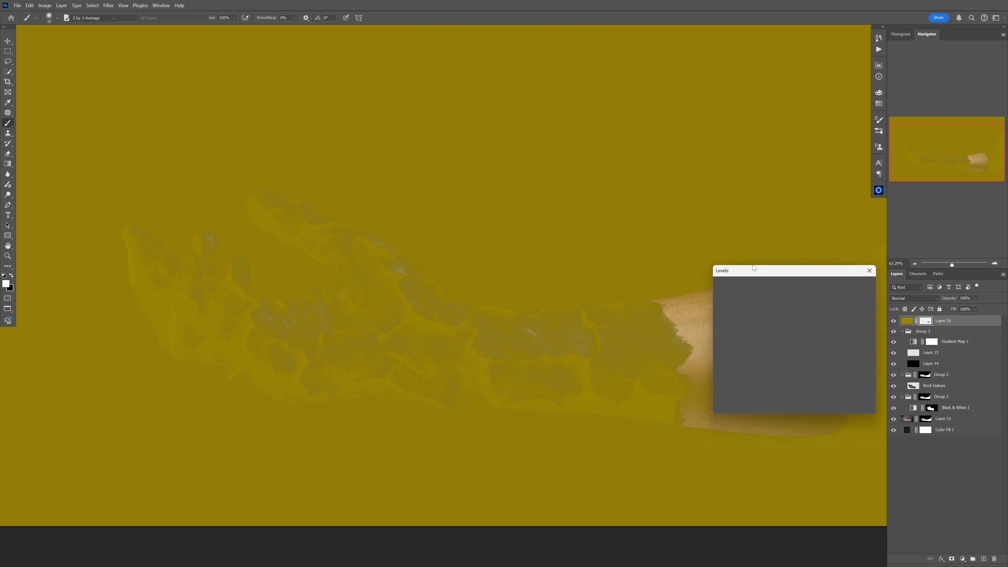
{"action": "left_click_drag", "start_coordinate": [794, 274], "coordinate": [744, 135]}
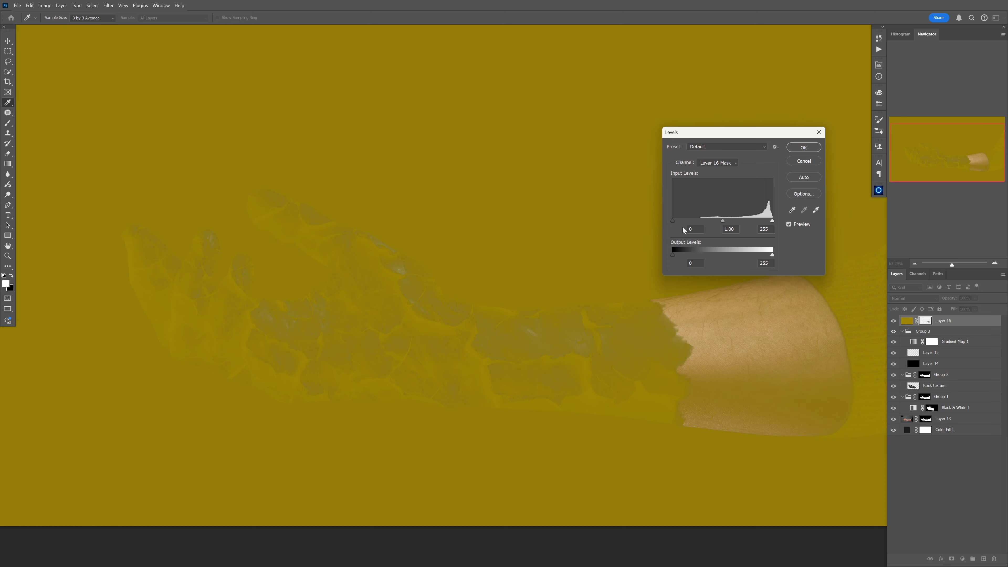
{"action": "left_click_drag", "start_coordinate": [675, 221], "coordinate": [767, 230]}
{"action": "left_click_drag", "start_coordinate": [766, 222], "coordinate": [771, 222]}
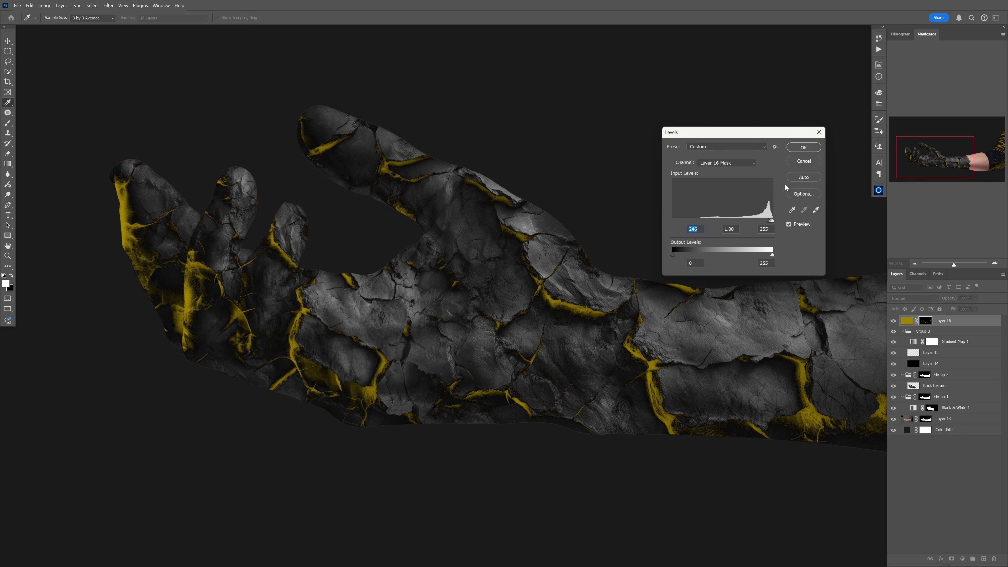
{"action": "left_click_drag", "start_coordinate": [622, 315], "coordinate": [547, 324]}
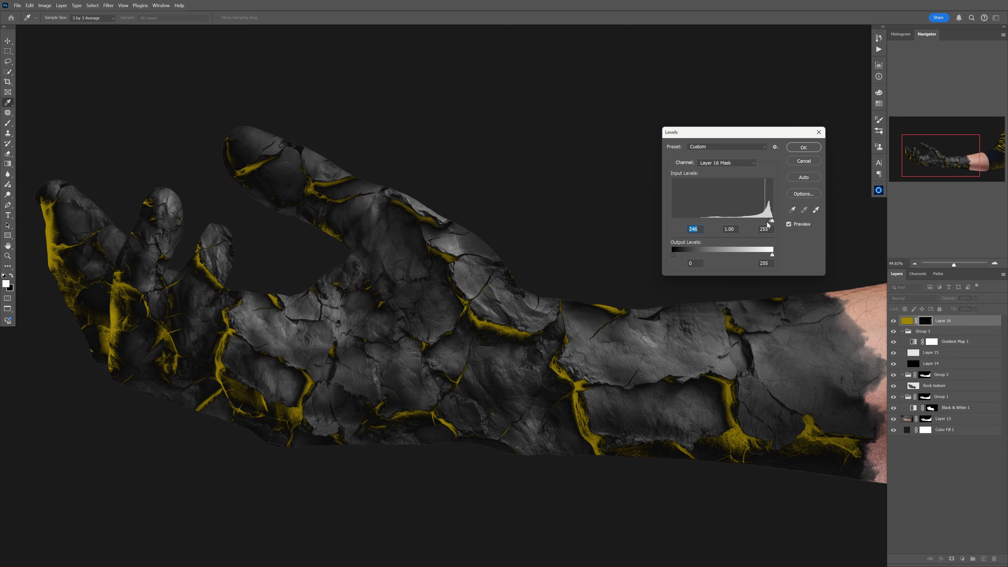
{"action": "type", "text": "242"}
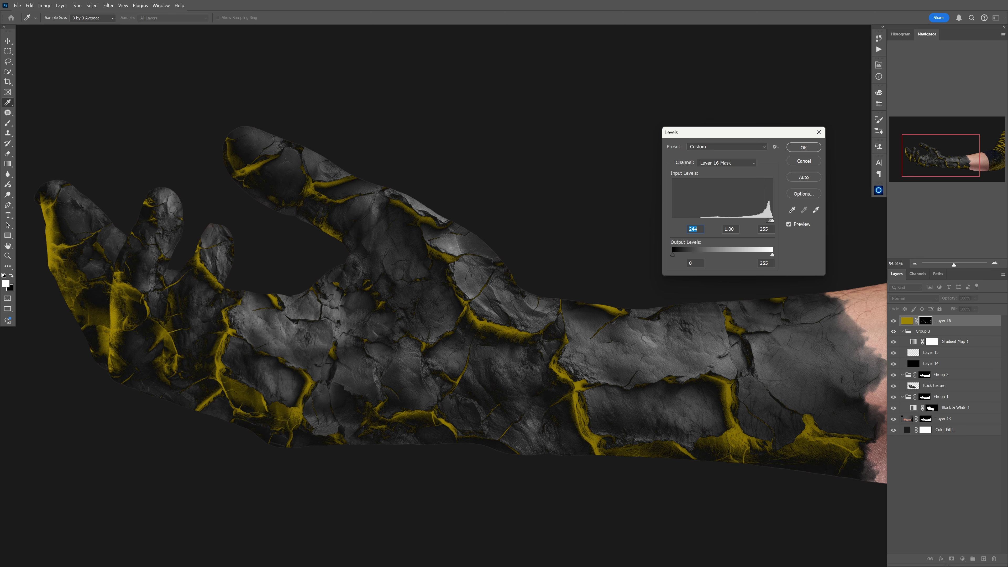
{"action": "left_click", "coordinate": [799, 150]}
Move Layer 16's crack mask onto Layer 15 and delete the yellow layer
{"action": "left_click_drag", "start_coordinate": [581, 251], "coordinate": [518, 270]}
{"action": "mouse_move", "coordinate": [518, 273]}
{"action": "left_mouse_down"}
{"action": "mouse_move", "coordinate": [422, 283]}
{"action": "mouse_move", "coordinate": [498, 277]}
{"action": "left_mouse_up"}
{"action": "left_click_drag", "start_coordinate": [928, 325], "coordinate": [930, 353]}
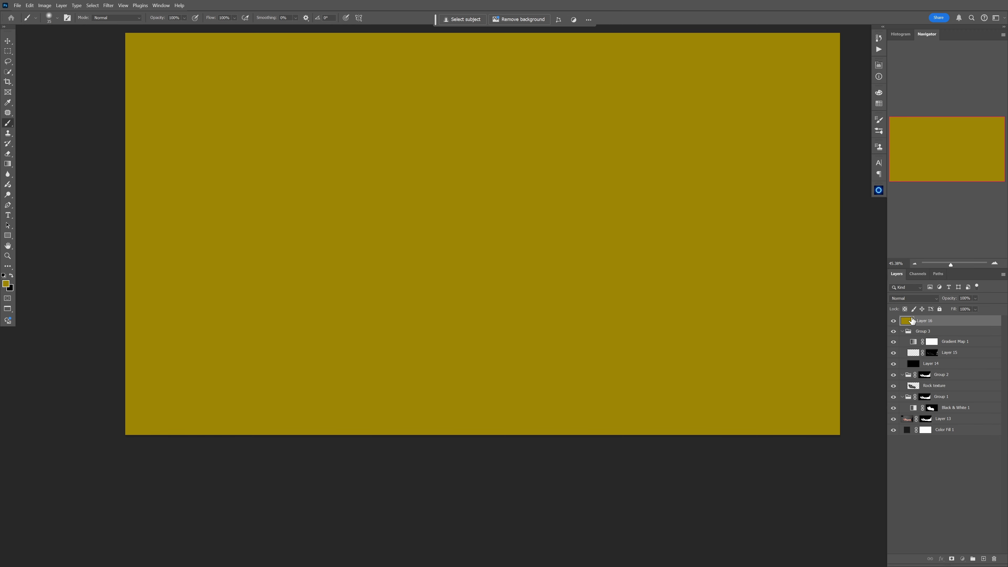
{"action": "key", "text": "Delete"}
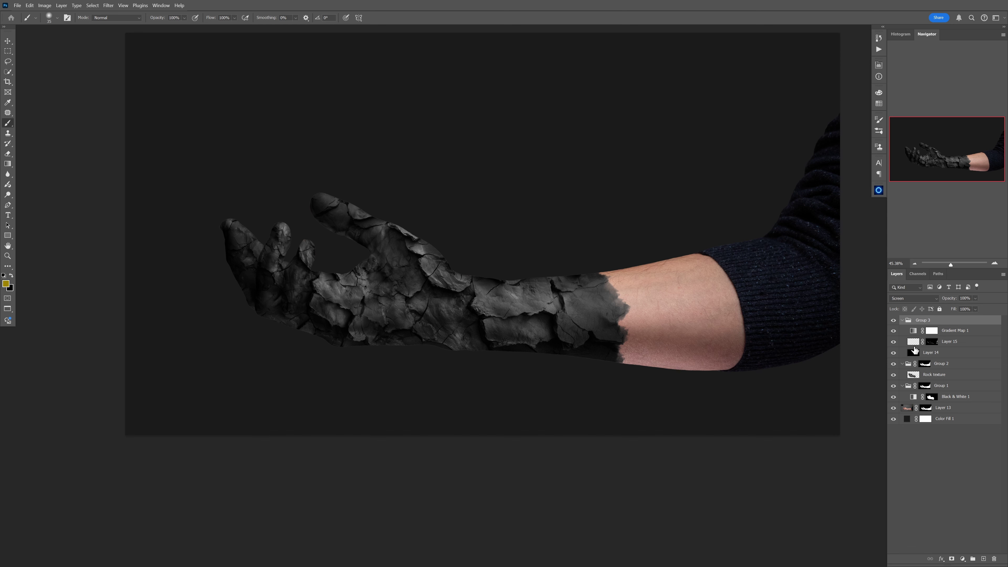
Paint white on Layer 15 along the forearm cracks near the wrist, and undo the second pass that over-brightens them
{"action": "left_click", "coordinate": [912, 346]}
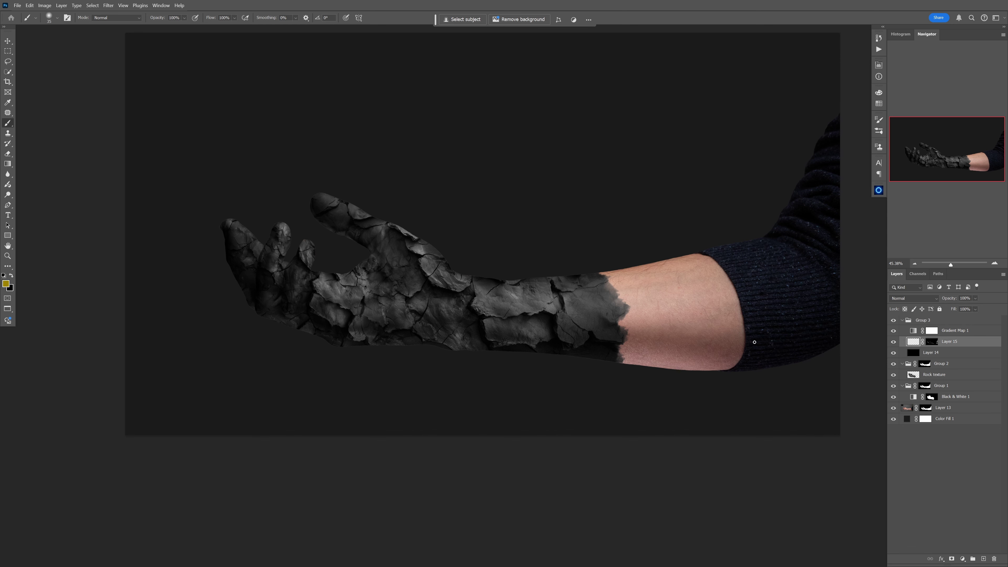
{"action": "scroll", "coordinate": [542, 292], "scroll_direction": "up", "scroll_amount": 3}
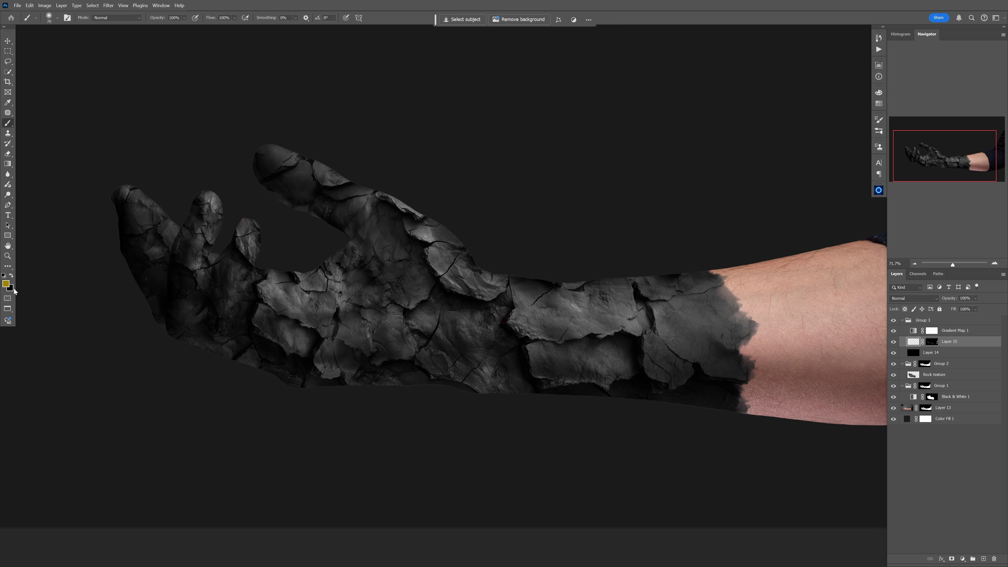
{"action": "key", "text": "bracketright"}
{"action": "mouse_move", "coordinate": [507, 321]}
{"action": "left_mouse_down"}
{"action": "mouse_move", "coordinate": [533, 380]}
{"action": "mouse_move", "coordinate": [544, 382]}
{"action": "left_mouse_up"}
{"action": "left_click_drag", "start_coordinate": [622, 392], "coordinate": [590, 385]}
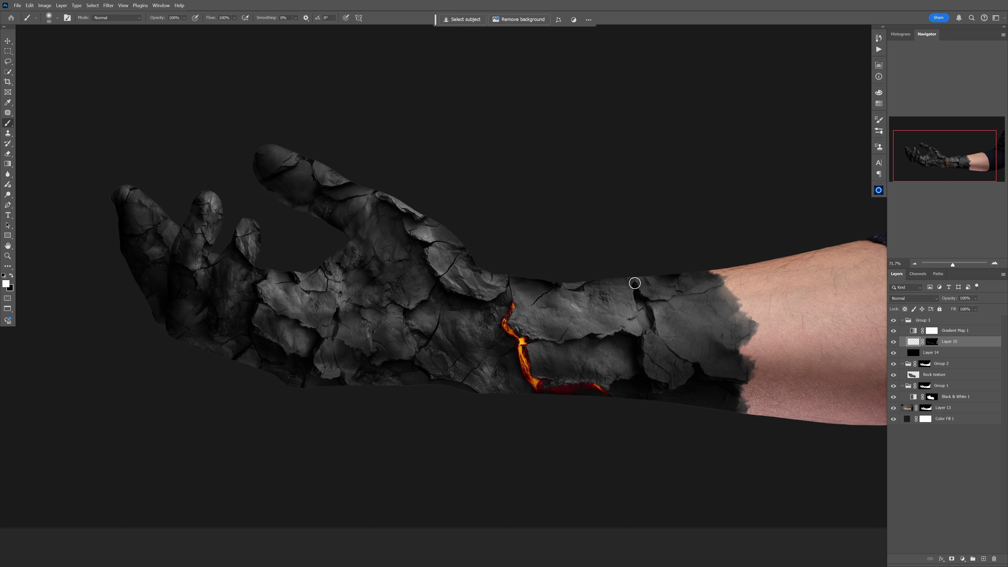
{"action": "left_click_drag", "start_coordinate": [633, 285], "coordinate": [645, 313]}
{"action": "mouse_move", "coordinate": [511, 300]}
{"action": "left_mouse_down"}
{"action": "mouse_move", "coordinate": [504, 341]}
{"action": "mouse_move", "coordinate": [528, 365]}
{"action": "mouse_move", "coordinate": [531, 388]}
{"action": "left_mouse_up"}
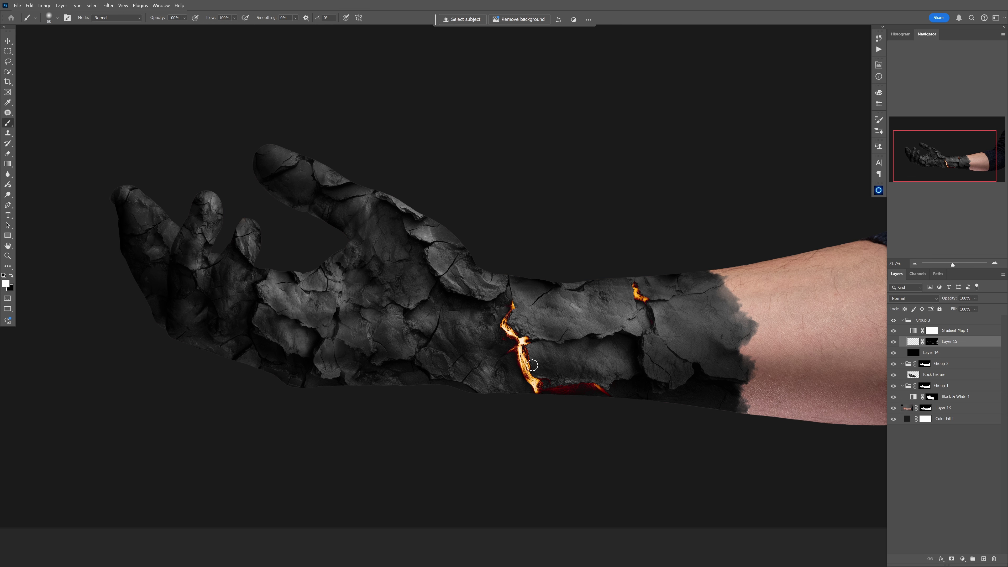
{"action": "key", "text": "ctrl+z"}
Paint fiery glow into the cracks across the heel of the palm on Layer 15 with a larger white brush
{"action": "key", "text": "bracketright"}
{"action": "key", "text": "bracketright"}
{"action": "key", "text": "bracketright"}
{"action": "key", "text": "bracketright"}
{"action": "mouse_move", "coordinate": [420, 247]}
{"action": "left_mouse_down"}
{"action": "mouse_move", "coordinate": [447, 285]}
{"action": "mouse_move", "coordinate": [401, 314]}
{"action": "mouse_move", "coordinate": [442, 309]}
{"action": "mouse_move", "coordinate": [429, 346]}
{"action": "mouse_move", "coordinate": [444, 312]}
{"action": "mouse_move", "coordinate": [428, 373]}
{"action": "left_mouse_up"}
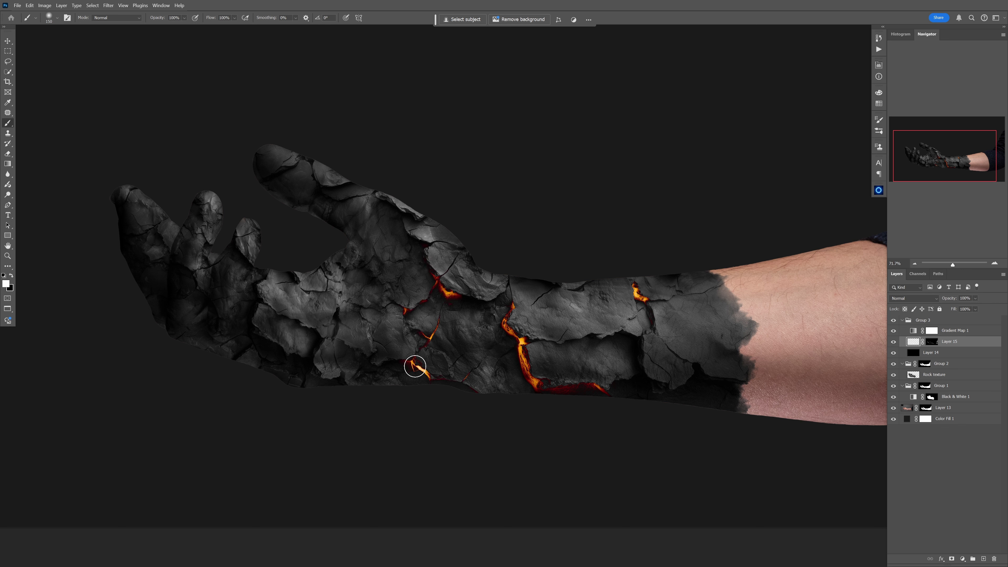
Paint fiery glow into the cracks at the thumb's base and along the thumb, varying the brush size
{"action": "left_click_drag", "start_coordinate": [385, 203], "coordinate": [428, 220]}
{"action": "key", "text": "bracketleft"}
{"action": "key", "text": "bracketleft"}
{"action": "key", "text": "bracketright"}
{"action": "key", "text": "bracketright"}
{"action": "key", "text": "bracketright"}
{"action": "mouse_move", "coordinate": [298, 161]}
{"action": "left_mouse_down"}
{"action": "mouse_move", "coordinate": [248, 176]}
{"action": "mouse_move", "coordinate": [305, 155]}
{"action": "mouse_move", "coordinate": [274, 173]}
{"action": "mouse_move", "coordinate": [294, 159]}
{"action": "mouse_move", "coordinate": [295, 181]}
{"action": "mouse_move", "coordinate": [354, 211]}
{"action": "mouse_move", "coordinate": [333, 198]}
{"action": "left_mouse_up"}
{"action": "key", "text": "bracketleft"}
{"action": "key", "text": "bracketleft"}
{"action": "key", "text": "bracketleft"}
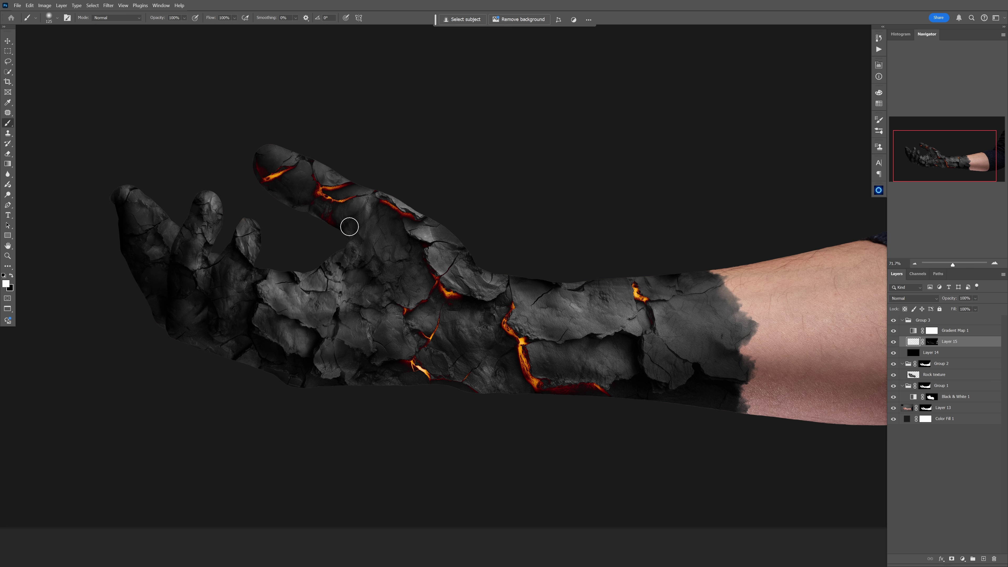
Paint fiery glow into the cracks across the palm and up towards the fingers
{"action": "left_click_drag", "start_coordinate": [333, 278], "coordinate": [400, 261]}
{"action": "mouse_move", "coordinate": [392, 297]}
{"action": "left_mouse_down"}
{"action": "mouse_move", "coordinate": [336, 315]}
{"action": "mouse_move", "coordinate": [312, 349]}
{"action": "mouse_move", "coordinate": [256, 300]}
{"action": "mouse_move", "coordinate": [202, 210]}
{"action": "left_mouse_up"}
{"action": "scroll", "coordinate": [155, 244], "scroll_direction": "up", "scroll_amount": 3}
{"action": "left_click_drag", "start_coordinate": [185, 252], "coordinate": [259, 279]}
Brighten the cracks on the fingertips, finger joints and finger bases with a smaller white brush
{"action": "key", "text": "bracketleft"}
{"action": "key", "text": "bracketleft"}
{"action": "key", "text": "bracketleft"}
{"action": "key", "text": "bracketleft"}
{"action": "key", "text": "bracketleft"}
{"action": "key", "text": "bracketleft"}
{"action": "key", "text": "bracketleft"}
{"action": "left_click_drag", "start_coordinate": [153, 191], "coordinate": [167, 183]}
{"action": "left_click_drag", "start_coordinate": [160, 249], "coordinate": [234, 232]}
{"action": "left_click_drag", "start_coordinate": [248, 312], "coordinate": [248, 423]}
{"action": "left_click_drag", "start_coordinate": [337, 384], "coordinate": [357, 418]}
{"action": "left_click_drag", "start_coordinate": [270, 306], "coordinate": [311, 353]}
{"action": "left_click_drag", "start_coordinate": [339, 316], "coordinate": [365, 296]}
{"action": "left_click_drag", "start_coordinate": [276, 327], "coordinate": [292, 336]}
Add glow to the finest cracks at the lower finger base with a very small brush
{"action": "key", "text": "bracketleft"}
{"action": "key", "text": "bracketleft"}
{"action": "key", "text": "bracketleft"}
{"action": "key", "text": "bracketleft"}
{"action": "key", "text": "bracketleft"}
{"action": "key", "text": "bracketleft"}
{"action": "key", "text": "bracketleft"}
{"action": "left_click_drag", "start_coordinate": [279, 361], "coordinate": [273, 378]}
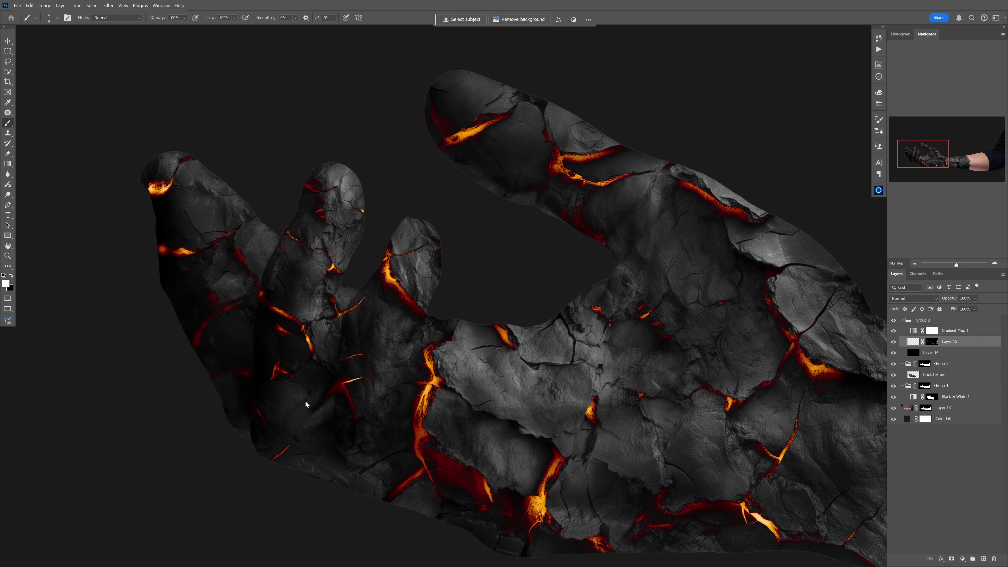
Enlarge the brush to 250 and extend the glow into the remaining forearm cracks
{"action": "scroll", "coordinate": [306, 404], "scroll_direction": "down", "scroll_amount": 3}
{"action": "key", "text": "bracketright"}
{"action": "key", "text": "bracketright"}
{"action": "key", "text": "bracketright"}
{"action": "key", "text": "bracketright"}
{"action": "key", "text": "bracketright"}
{"action": "key", "text": "bracketright"}
{"action": "key", "text": "bracketright"}
{"action": "key", "text": "bracketright"}
{"action": "key", "text": "bracketright"}
{"action": "key", "text": "bracketright"}
{"action": "key", "text": "bracketright"}
{"action": "key", "text": "bracketright"}
{"action": "key", "text": "bracketright"}
{"action": "key", "text": "bracketright"}
{"action": "key", "text": "bracketright"}
{"action": "key", "text": "bracketright"}
{"action": "key", "text": "bracketright"}
{"action": "key", "text": "bracketright"}
{"action": "key", "text": "bracketright"}
{"action": "scroll", "coordinate": [636, 405], "scroll_direction": "down", "scroll_amount": 3}
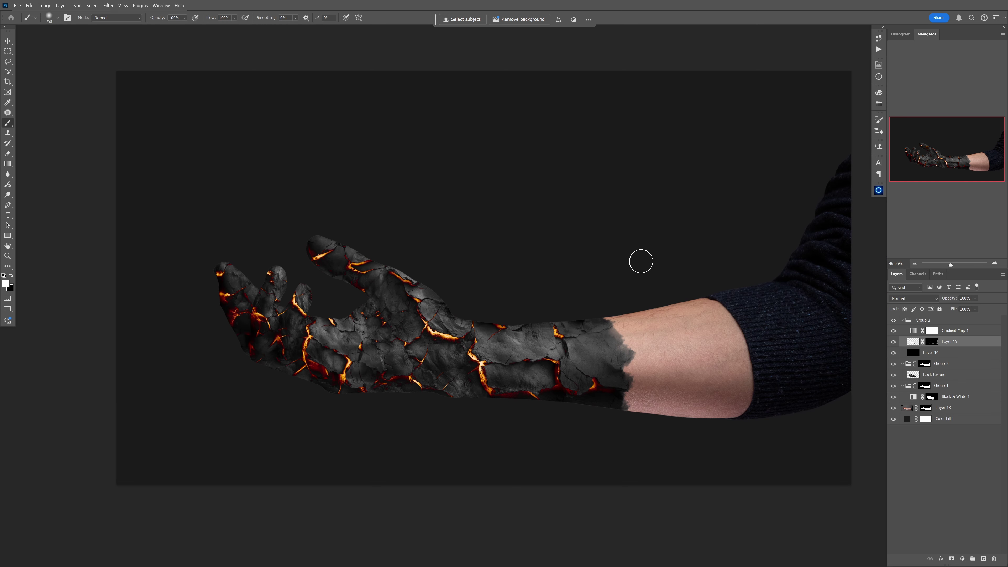
Try a Hue/Saturation adjustment layer above Gradient Map 1 for changing the glow's hue, and delete it
{"action": "left_click", "coordinate": [931, 330]}
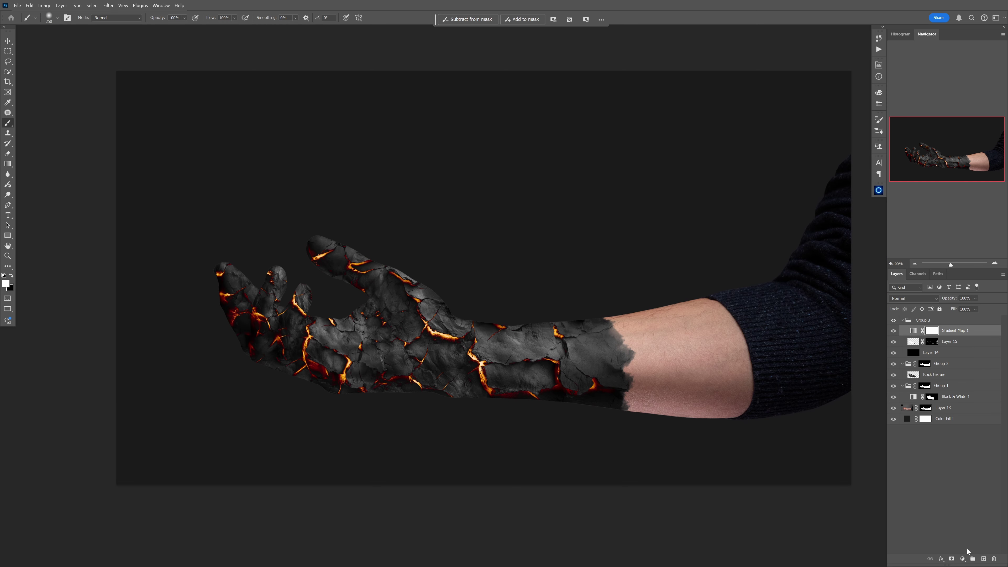
{"action": "left_click", "coordinate": [962, 558]}
{"action": "left_click", "coordinate": [952, 485]}
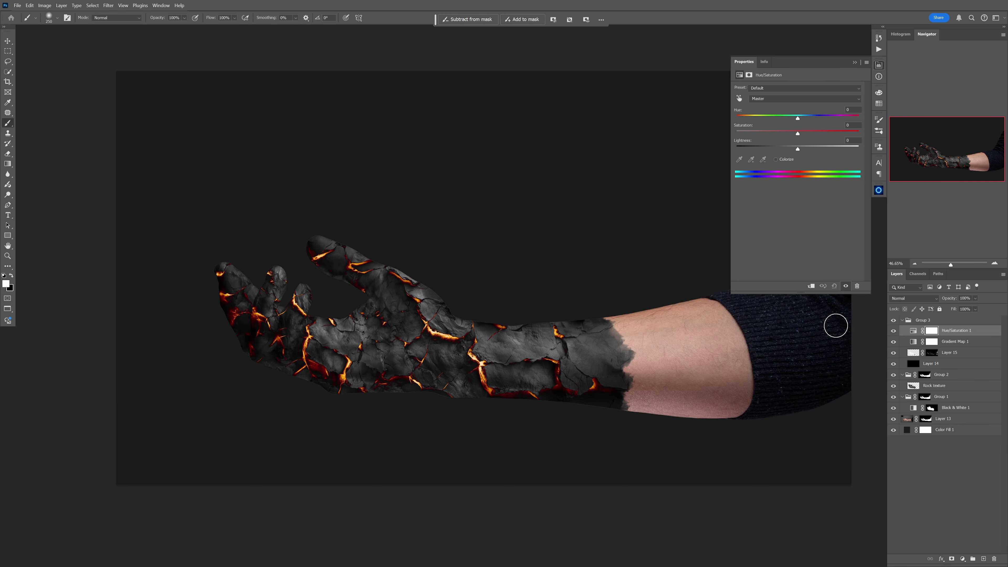
{"action": "mouse_move", "coordinate": [798, 119]}
{"action": "left_mouse_down"}
{"action": "mouse_move", "coordinate": [727, 112]}
{"action": "mouse_move", "coordinate": [798, 118]}
{"action": "left_mouse_up"}
{"action": "left_click_drag", "start_coordinate": [914, 328], "coordinate": [994, 559]}
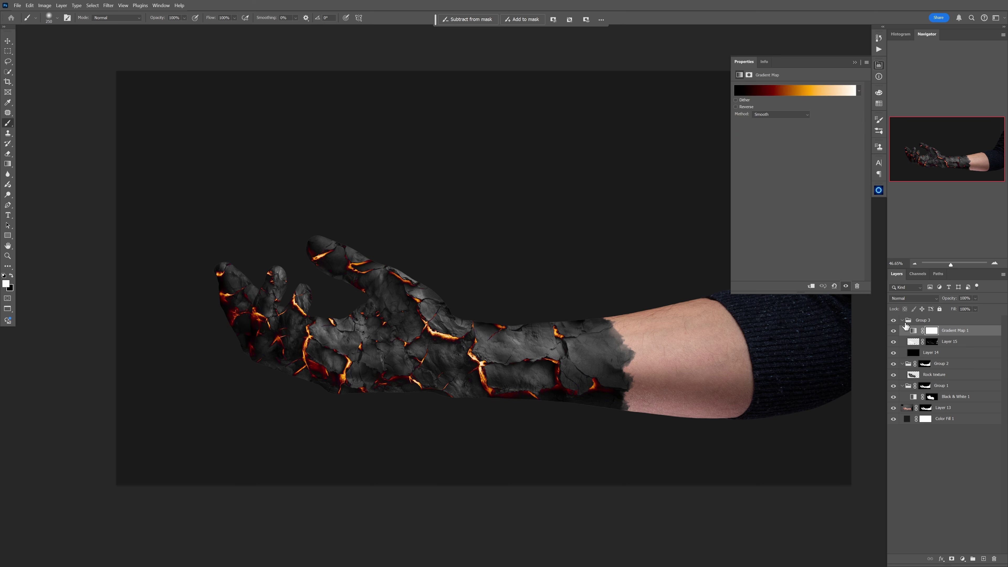
{"action": "scroll", "coordinate": [467, 311], "scroll_direction": "down", "scroll_amount": 3}
{"action": "scroll", "coordinate": [451, 306], "scroll_direction": "up", "scroll_amount": 3}
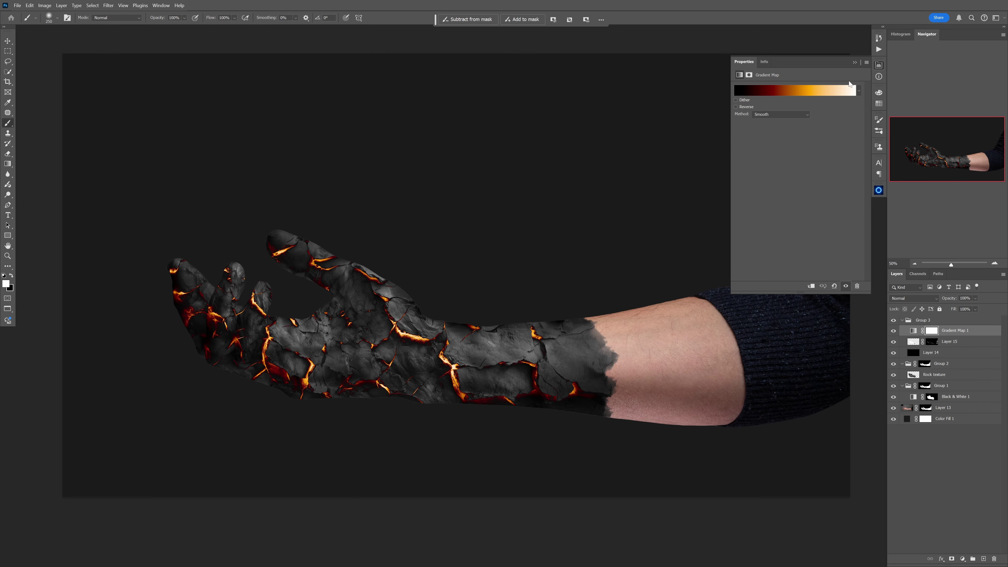
{"action": "left_click", "coordinate": [854, 62]}
{"action": "left_click_drag", "start_coordinate": [431, 261], "coordinate": [447, 254]}
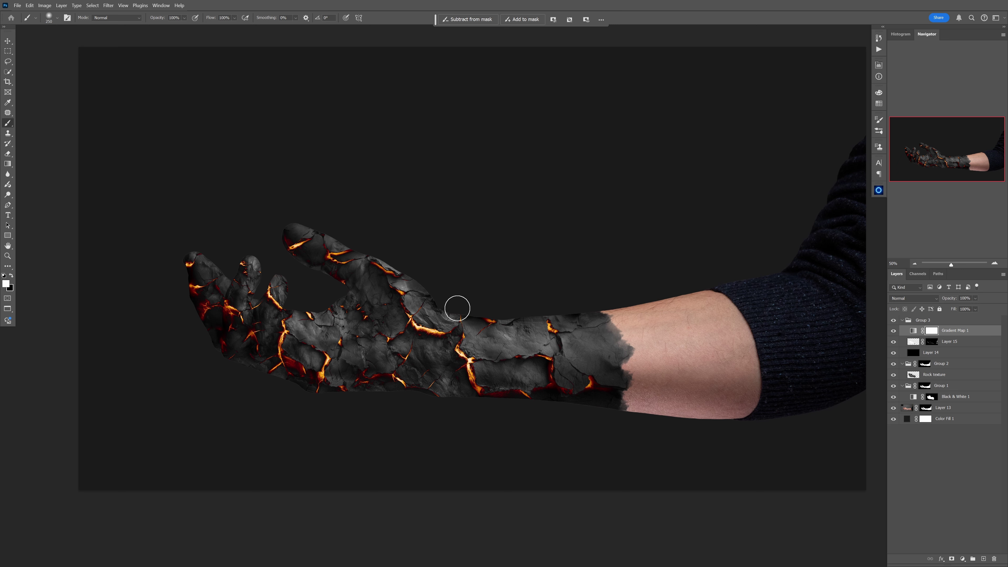
Paste the campfire image and move its layer out of Group 3 to the top of the layer stack
{"action": "left_click", "coordinate": [912, 321]}
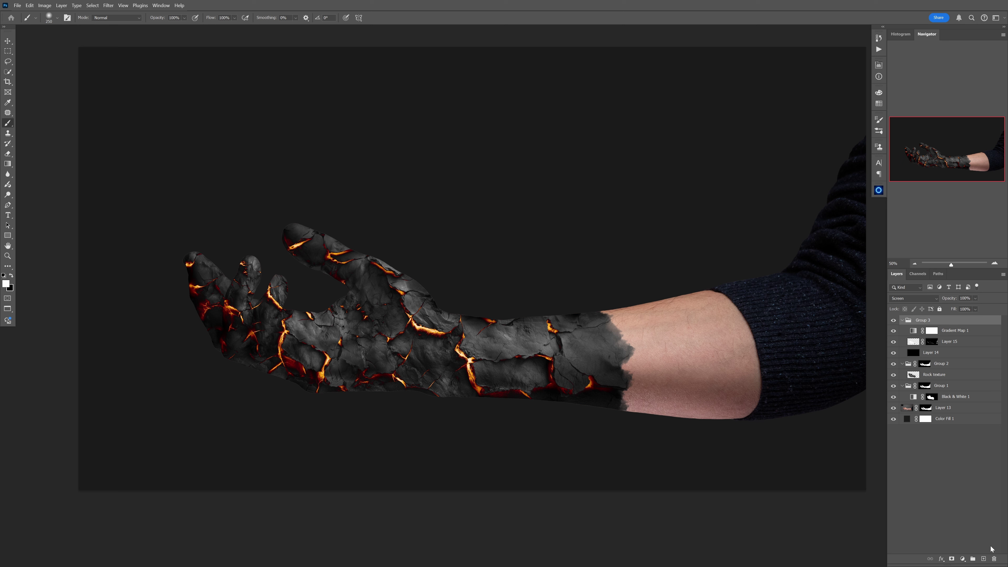
{"action": "key", "text": "ctrl+v"}
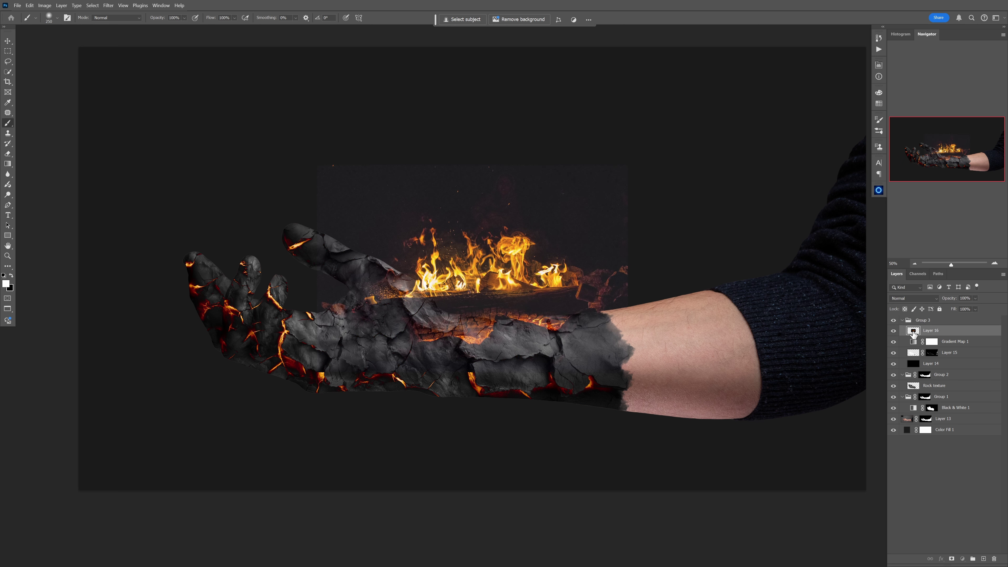
{"action": "left_click_drag", "start_coordinate": [913, 333], "coordinate": [914, 318]}
{"action": "key", "text": "v"}
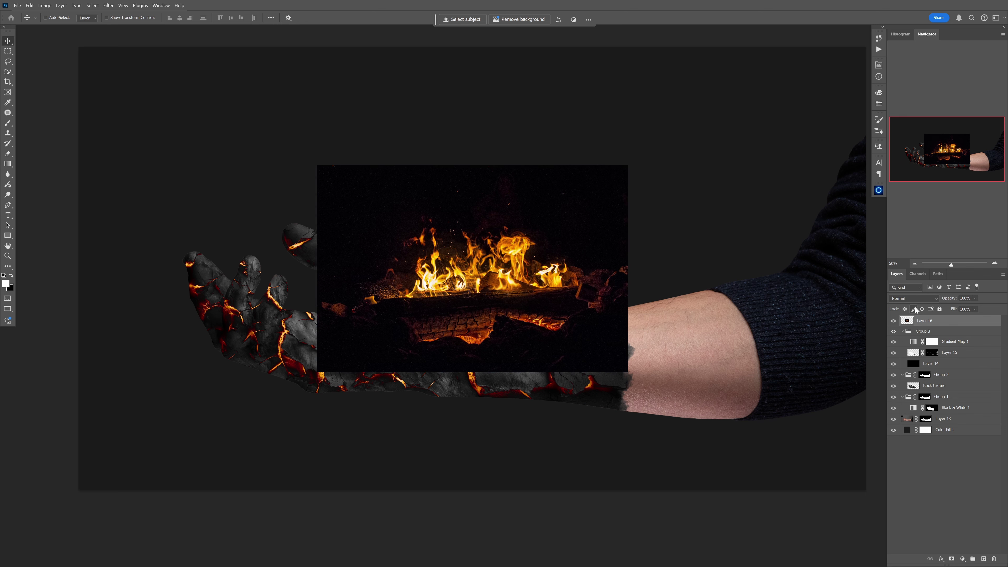
Set the campfire layer's blend mode to Screen and move the image up above the hand
{"action": "left_click", "coordinate": [913, 298]}
{"action": "left_click", "coordinate": [919, 372]}
{"action": "left_click_drag", "start_coordinate": [507, 264], "coordinate": [486, 211]}
{"action": "scroll", "coordinate": [440, 153], "scroll_direction": "up", "scroll_amount": 3}
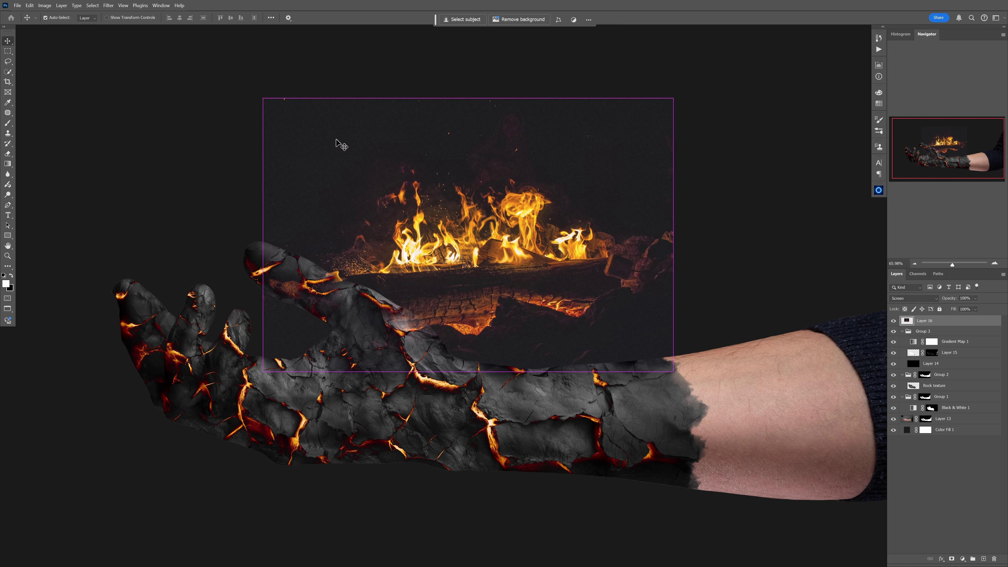
Apply Levels to the campfire layer, raising the black input level and setting the midtones to 1.20
{"action": "key", "text": "ctrl+l"}
{"action": "left_click_drag", "start_coordinate": [673, 221], "coordinate": [686, 220]}
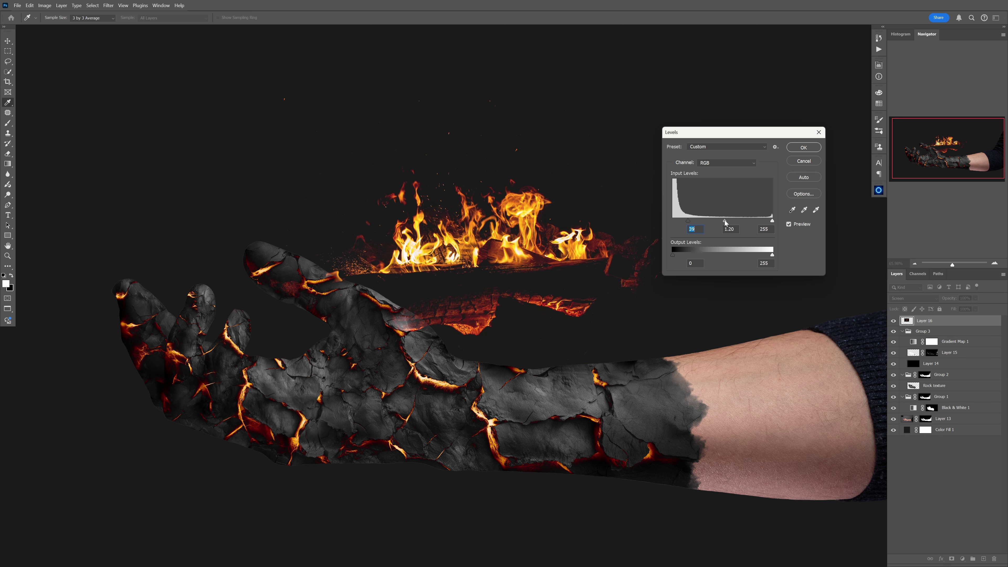
{"action": "left_click", "coordinate": [801, 148]}
Move the flames onto the palm and warp them so their base follows the hand's curve
{"action": "left_click_drag", "start_coordinate": [531, 238], "coordinate": [387, 319]}
{"action": "left_click_drag", "start_coordinate": [387, 318], "coordinate": [465, 295]}
{"action": "key", "text": "ctrl+t"}
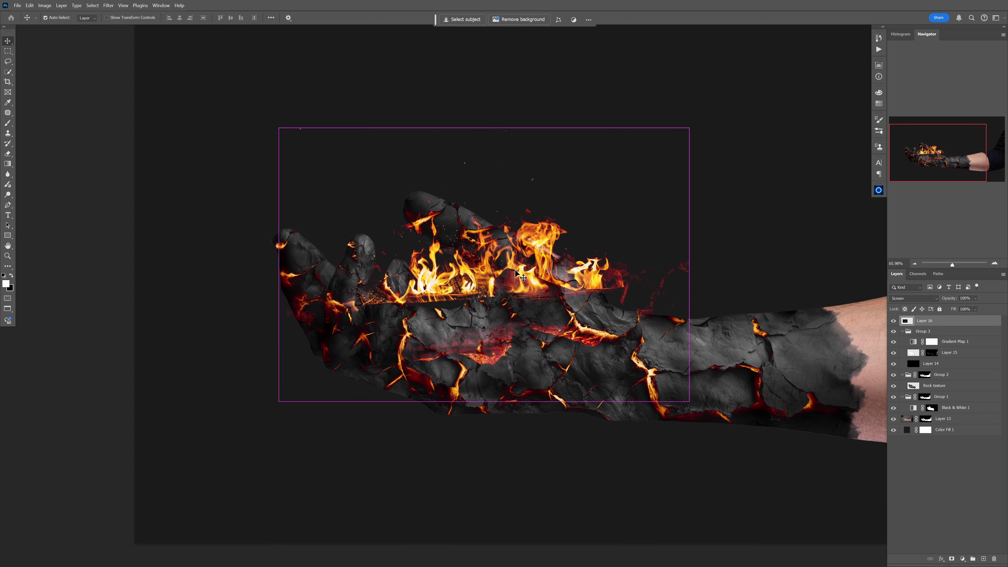
{"action": "right_click", "coordinate": [509, 263]}
{"action": "left_click", "coordinate": [523, 316]}
{"action": "left_click_drag", "start_coordinate": [489, 302], "coordinate": [491, 360]}
{"action": "left_click_drag", "start_coordinate": [483, 232], "coordinate": [487, 437]}
Transform the flames to 70% width, reduce their height, and rotate them clockwise to sit in the palm
{"action": "key", "text": "ctrl+t"}
{"action": "left_click_drag", "start_coordinate": [571, 324], "coordinate": [568, 282]}
{"action": "left_click_drag", "start_coordinate": [692, 280], "coordinate": [630, 304]}
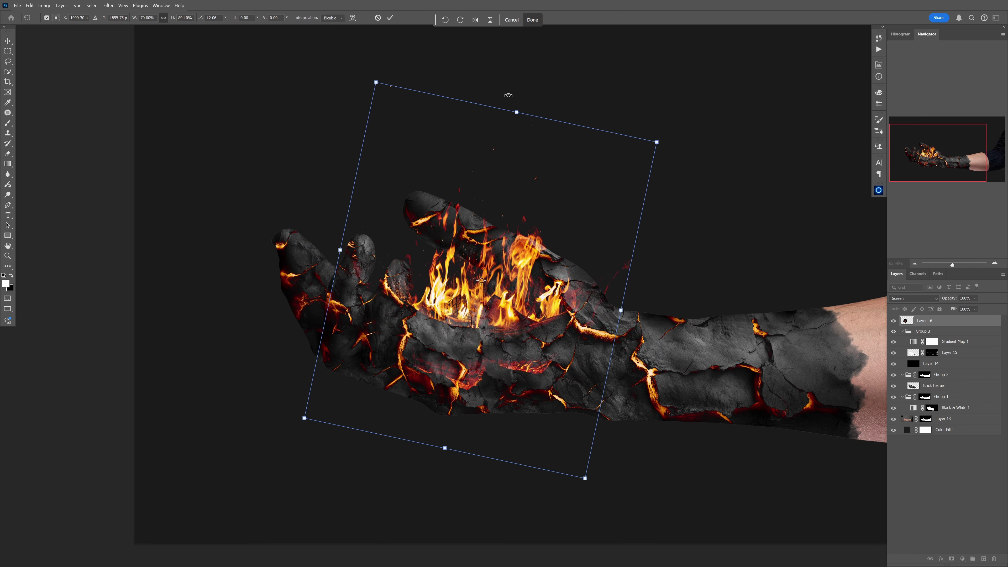
{"action": "left_click_drag", "start_coordinate": [517, 112], "coordinate": [499, 182]}
{"action": "mouse_move", "coordinate": [482, 302]}
{"action": "left_mouse_down"}
{"action": "mouse_move", "coordinate": [515, 218]}
{"action": "mouse_move", "coordinate": [503, 294]}
{"action": "mouse_move", "coordinate": [484, 304]}
{"action": "left_mouse_up"}
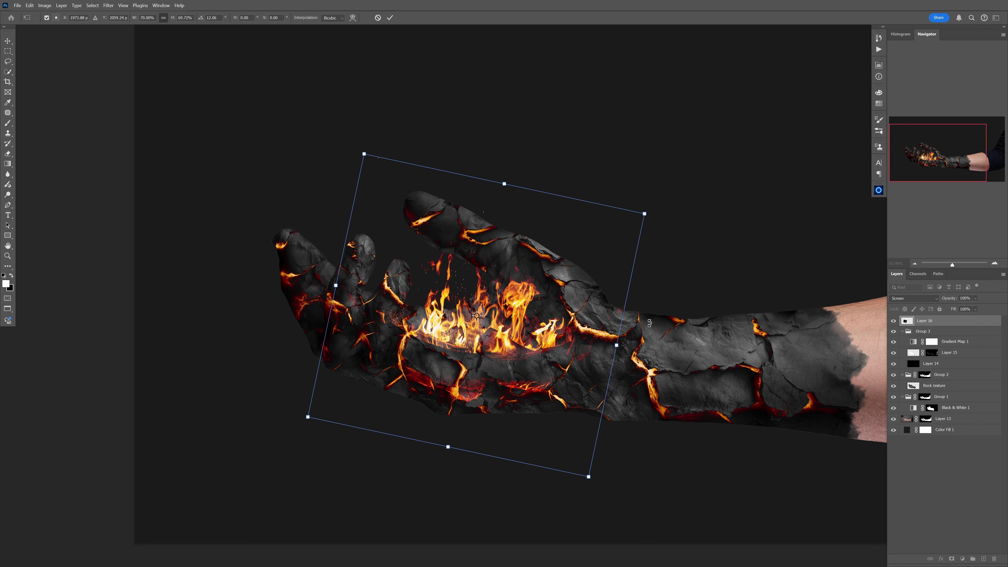
{"action": "left_click_drag", "start_coordinate": [648, 322], "coordinate": [647, 307]}
{"action": "key", "text": "Return"}
Add a layer mask to Layer 16 and paint black over the embers beneath the flames
{"action": "left_click", "coordinate": [951, 558]}
{"action": "left_click_drag", "start_coordinate": [466, 366], "coordinate": [487, 363]}
{"action": "left_click_drag", "start_coordinate": [486, 363], "coordinate": [479, 305]}
{"action": "key", "text": "b"}
{"action": "key", "text": "x"}
{"action": "left_click_drag", "start_coordinate": [637, 333], "coordinate": [536, 355]}
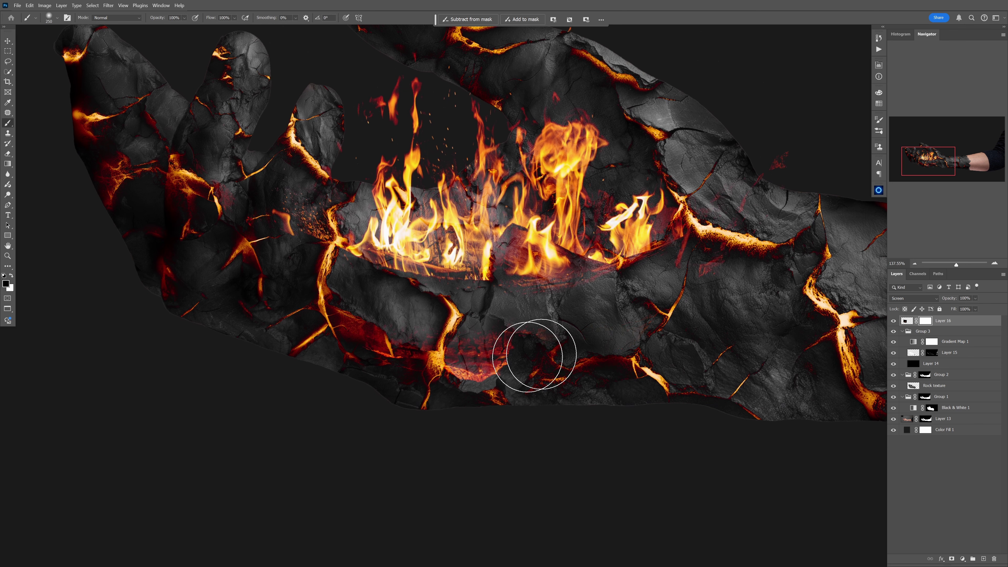
Mask out the remaining embers around the sides and along the base of the flames with a smaller brush
{"action": "key", "text": "bracketleft"}
{"action": "key", "text": "bracketleft"}
{"action": "left_click_drag", "start_coordinate": [286, 171], "coordinate": [349, 281]}
{"action": "mouse_move", "coordinate": [651, 294]}
{"action": "left_mouse_down"}
{"action": "mouse_move", "coordinate": [637, 284]}
{"action": "mouse_move", "coordinate": [686, 236]}
{"action": "mouse_move", "coordinate": [691, 180]}
{"action": "left_mouse_up"}
{"action": "key", "text": "bracketleft"}
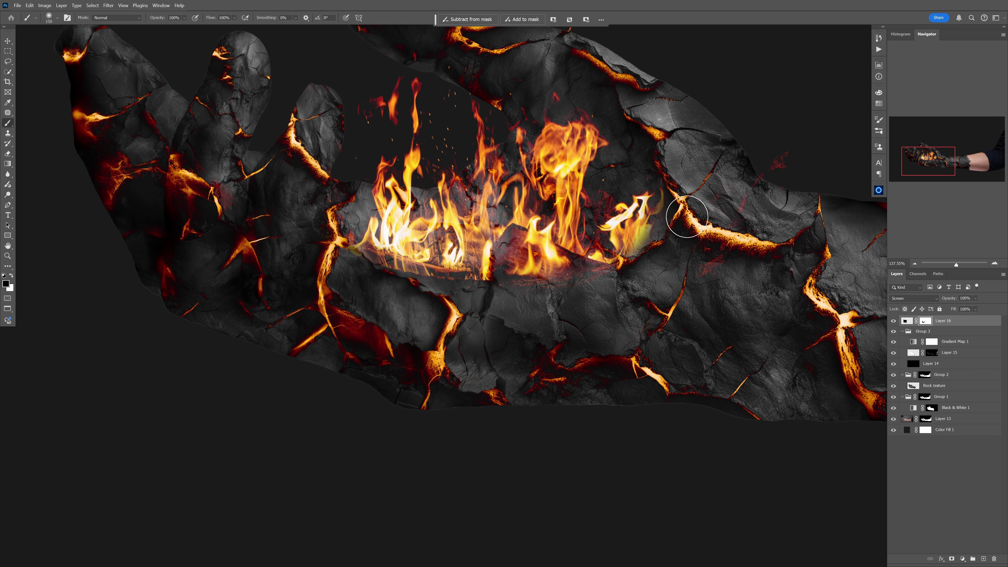
{"action": "left_click_drag", "start_coordinate": [569, 272], "coordinate": [547, 293]}
{"action": "left_click_drag", "start_coordinate": [547, 293], "coordinate": [468, 272]}
Mask out the stray flame beside the ring finger and the separate flame near the thumb's base
{"action": "scroll", "coordinate": [465, 294], "scroll_direction": "up", "scroll_amount": 3}
{"action": "key", "text": "v"}
{"action": "key", "text": "b"}
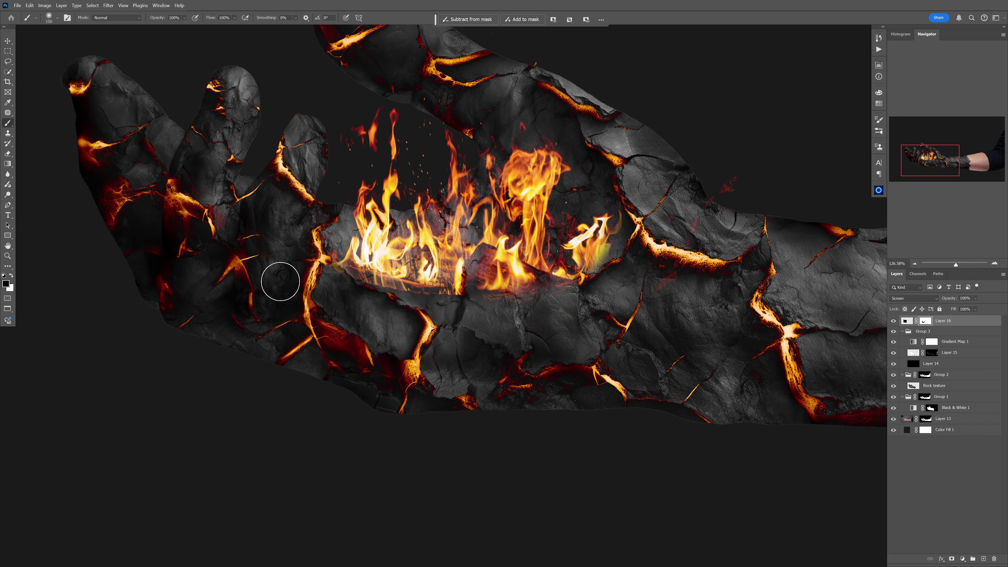
{"action": "left_click_drag", "start_coordinate": [334, 120], "coordinate": [347, 139]}
{"action": "mouse_move", "coordinate": [626, 234]}
{"action": "left_mouse_down"}
{"action": "mouse_move", "coordinate": [668, 154]}
{"action": "mouse_move", "coordinate": [717, 219]}
{"action": "mouse_move", "coordinate": [651, 276]}
{"action": "left_mouse_up"}
{"action": "mouse_move", "coordinate": [573, 366]}
{"action": "left_mouse_down"}
{"action": "mouse_move", "coordinate": [603, 225]}
{"action": "mouse_move", "coordinate": [590, 266]}
{"action": "mouse_move", "coordinate": [585, 250]}
{"action": "left_mouse_up"}
Unlink Layer 16 from its mask, scale the flames to about 71%, and reposition them in the palm
{"action": "left_click", "coordinate": [907, 320]}
{"action": "key", "text": "c"}
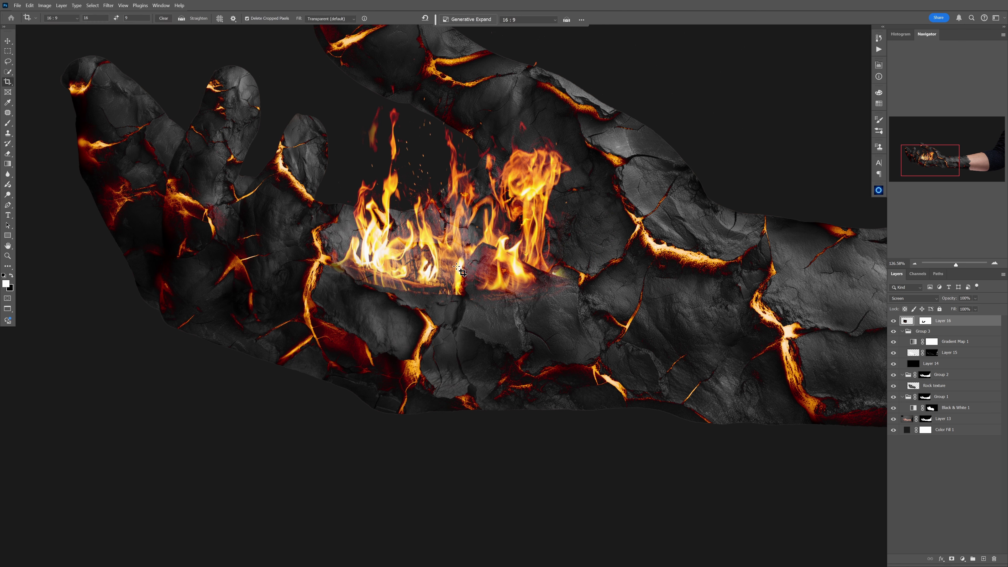
{"action": "key", "text": "v"}
{"action": "left_click_drag", "start_coordinate": [461, 270], "coordinate": [431, 242]}
{"action": "key", "text": "ctrl+t"}
{"action": "left_click_drag", "start_coordinate": [697, 163], "coordinate": [581, 200]}
{"action": "left_click_drag", "start_coordinate": [496, 236], "coordinate": [496, 269]}
{"action": "left_click_drag", "start_coordinate": [489, 195], "coordinate": [471, 194]}
{"action": "left_click_drag", "start_coordinate": [478, 217], "coordinate": [485, 290]}
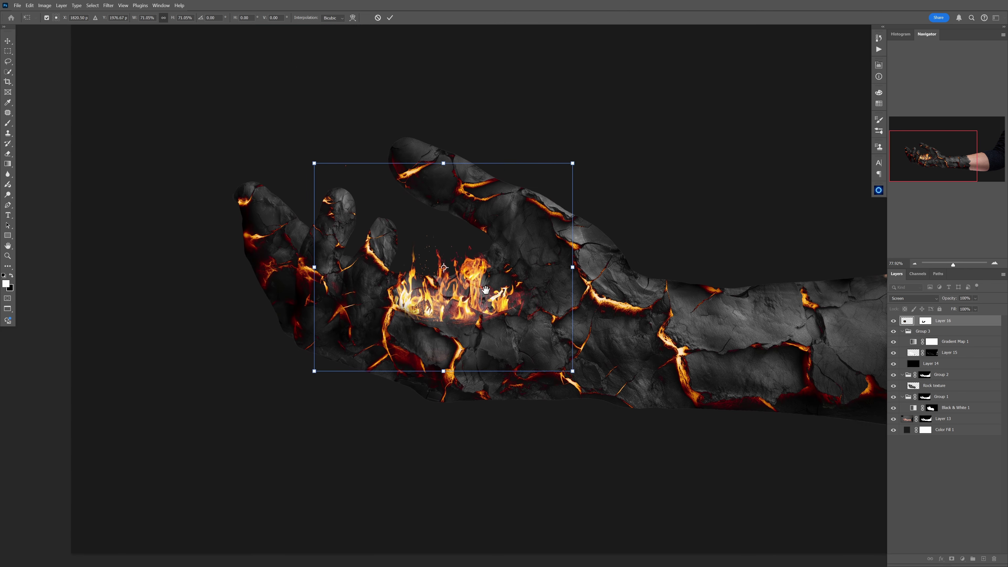
{"action": "mouse_move", "coordinate": [443, 173]}
{"action": "left_mouse_down"}
{"action": "mouse_move", "coordinate": [441, 205]}
{"action": "mouse_move", "coordinate": [444, 155]}
{"action": "mouse_move", "coordinate": [443, 170]}
{"action": "left_mouse_up"}
{"action": "key", "text": "Return"}
Paint black on Layer 16's mask to hide the embers along the base and edges of the resized flames
{"action": "left_click", "coordinate": [924, 320]}
{"action": "key", "text": "b"}
{"action": "key", "text": "x"}
{"action": "scroll", "coordinate": [374, 280], "scroll_direction": "up", "scroll_amount": 3}
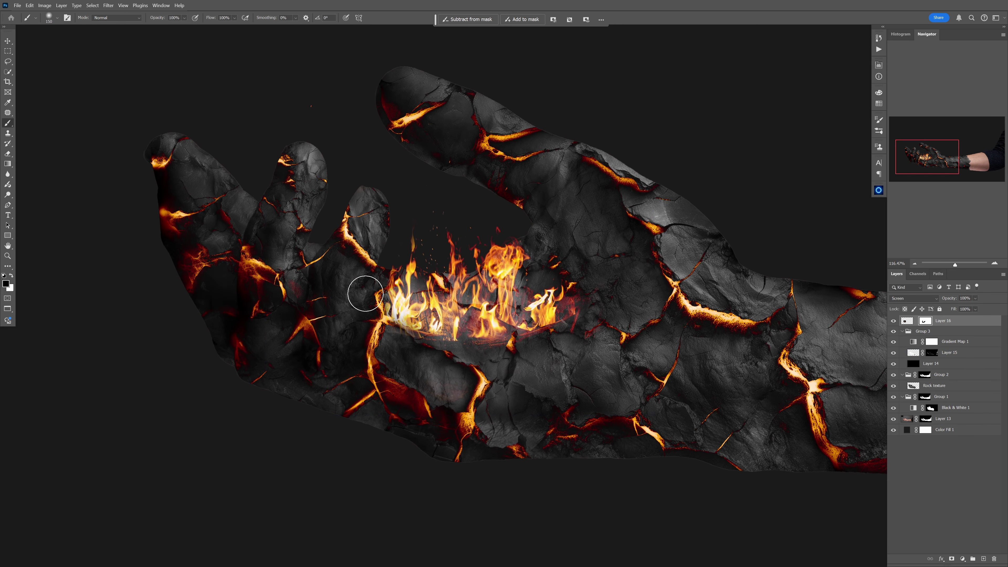
{"action": "mouse_move", "coordinate": [380, 353]}
{"action": "left_mouse_down"}
{"action": "mouse_move", "coordinate": [488, 357]}
{"action": "mouse_move", "coordinate": [619, 311]}
{"action": "mouse_move", "coordinate": [578, 333]}
{"action": "left_mouse_up"}
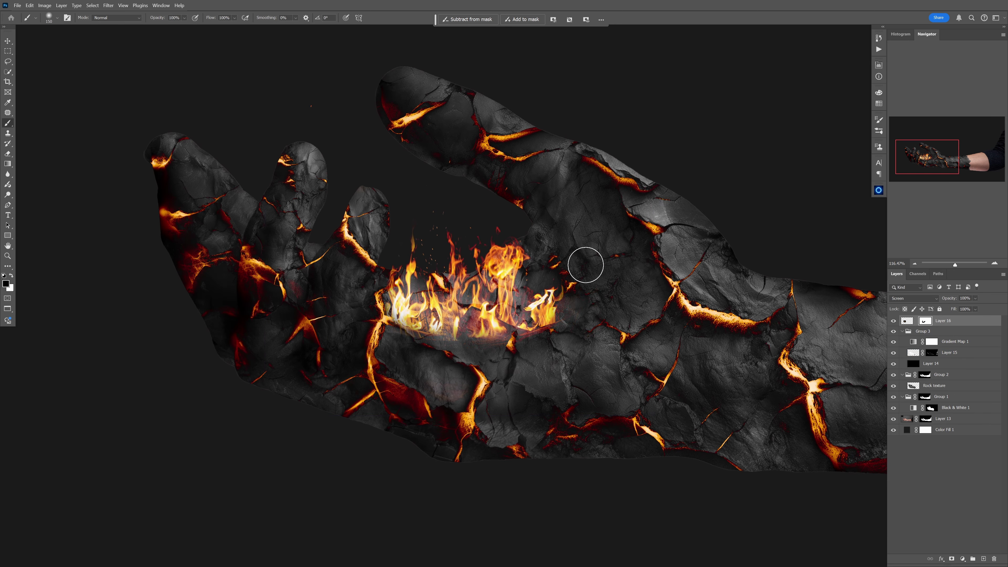
{"action": "scroll", "coordinate": [407, 175], "scroll_direction": "down", "scroll_amount": 8}
{"action": "left_click_drag", "start_coordinate": [418, 198], "coordinate": [387, 282]}
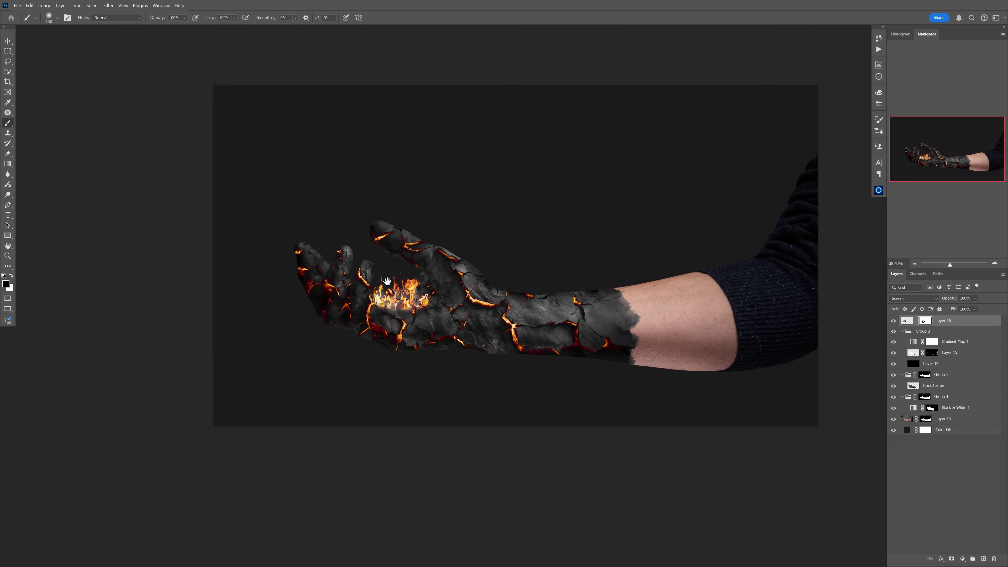
Add a second Screen-mode flame layer stretched vertically over the palm, and mask its edges to blend with the first fire
{"action": "scroll", "coordinate": [407, 280], "scroll_direction": "up", "scroll_amount": 5}
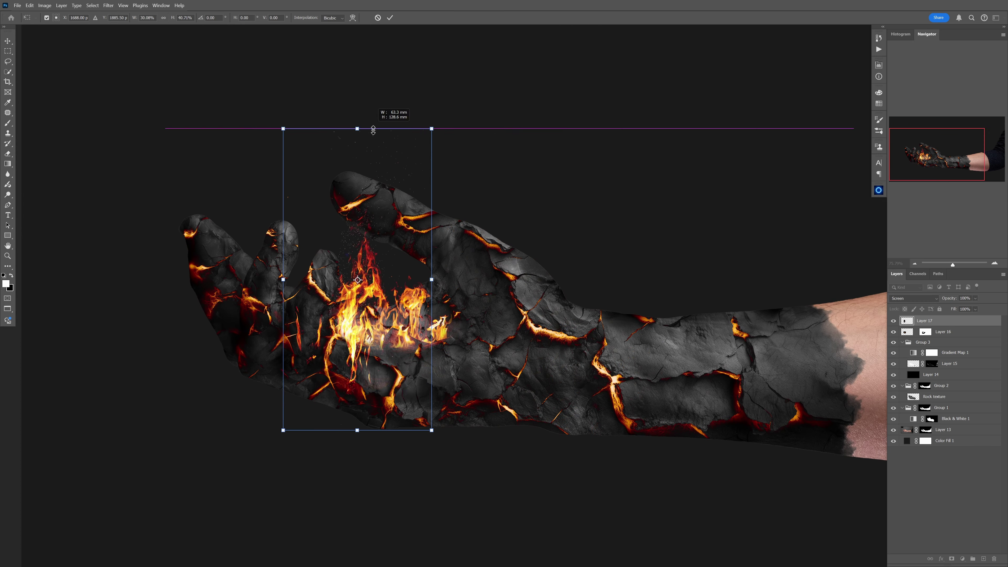
{"action": "left_click_drag", "start_coordinate": [397, 295], "coordinate": [418, 302]}
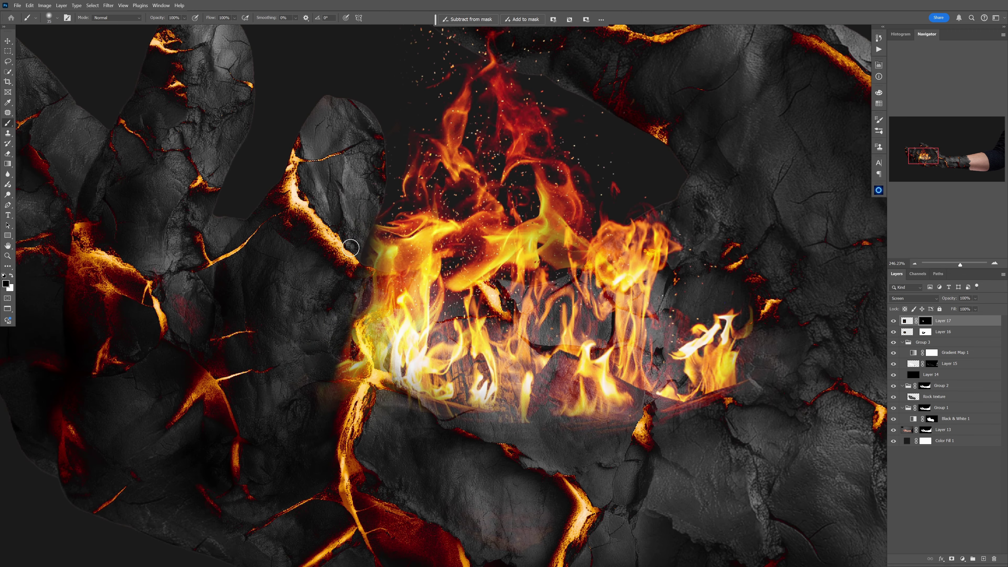
{"action": "right_click", "coordinate": [419, 264]}
{"action": "left_click_drag", "start_coordinate": [419, 265], "coordinate": [391, 264]}
{"action": "left_click_drag", "start_coordinate": [343, 409], "coordinate": [339, 354]}
{"action": "key", "text": "x"}
{"action": "left_click_drag", "start_coordinate": [368, 234], "coordinate": [359, 363]}
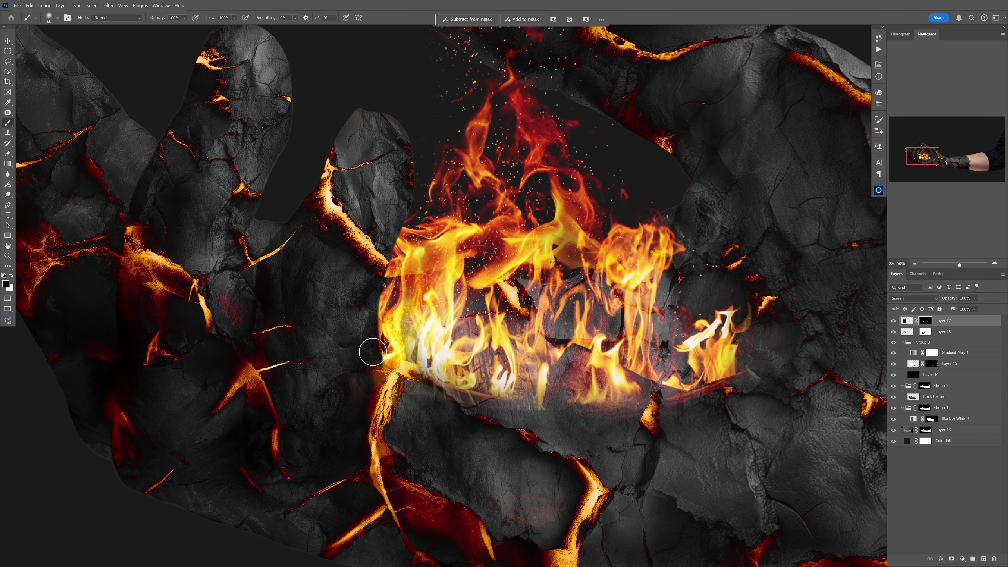
{"action": "left_click_drag", "start_coordinate": [371, 351], "coordinate": [381, 393]}
{"action": "left_click_drag", "start_coordinate": [716, 401], "coordinate": [688, 415]}
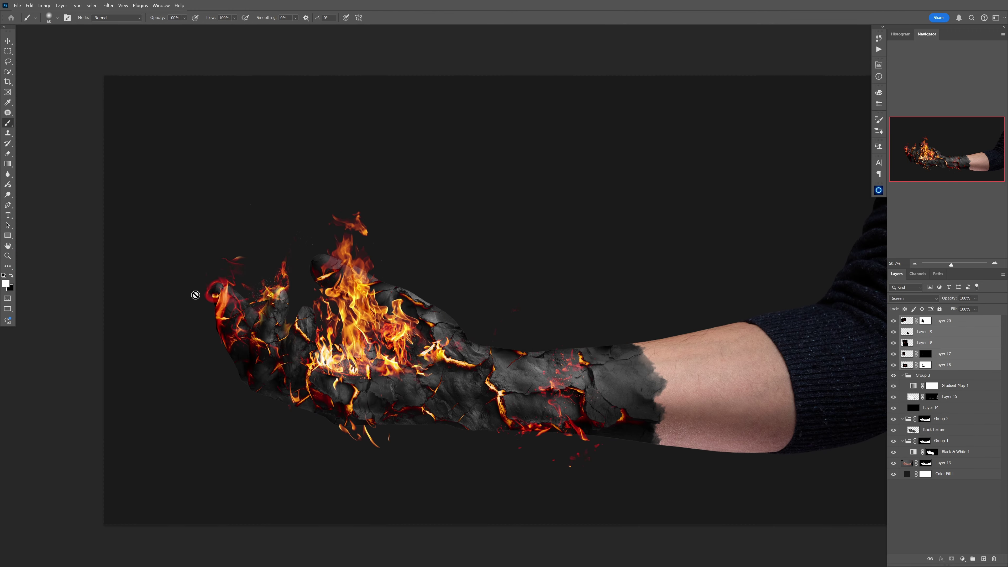
Group the five flame layers, Layer 16 through Layer 20
{"action": "left_click_drag", "start_coordinate": [429, 266], "coordinate": [407, 255]}
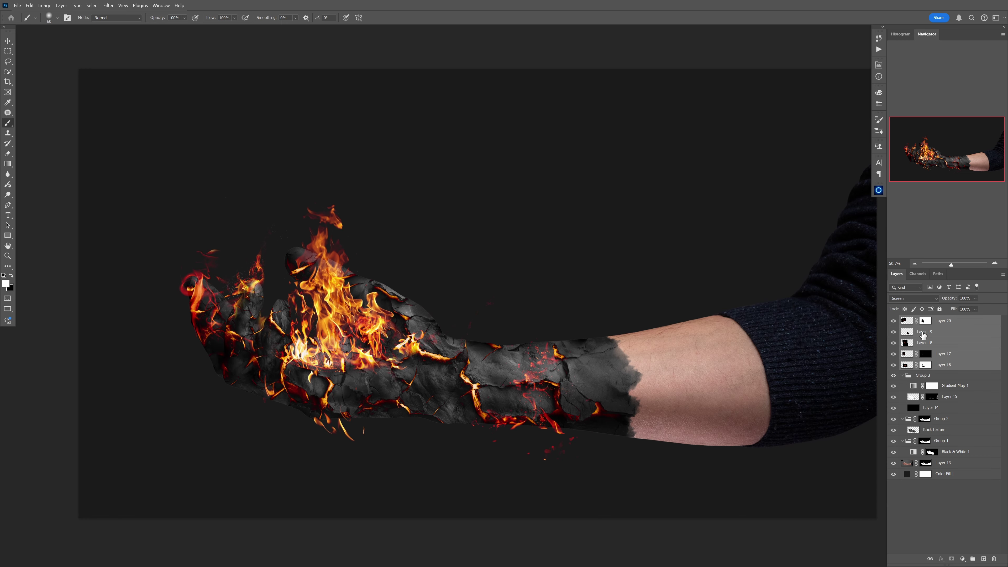
{"action": "key", "text": "ctrl+g"}
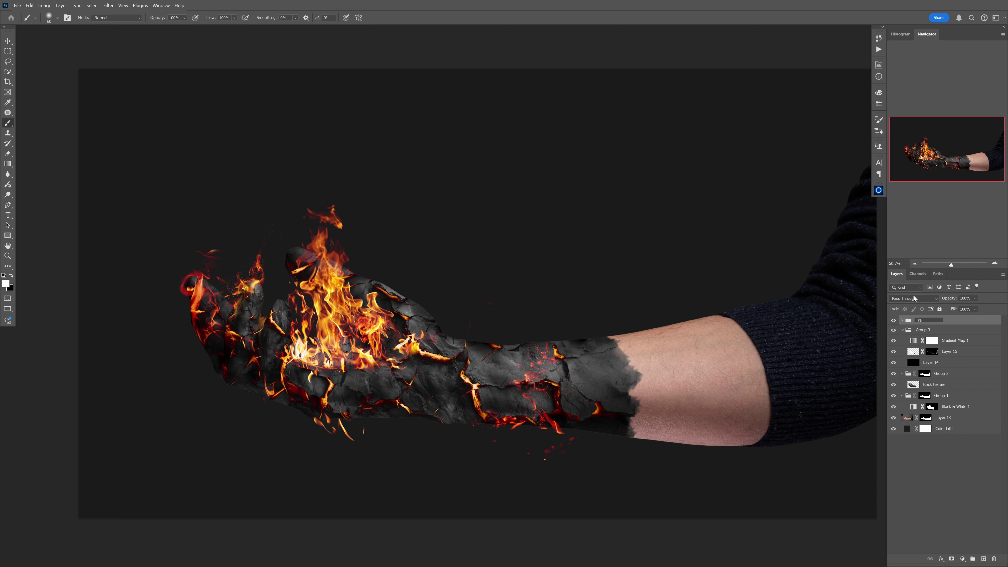
Create a new layer above the Fire group and set its blend mode to Linear Dodge (Add)
{"action": "left_click_drag", "start_coordinate": [500, 305], "coordinate": [456, 308]}
{"action": "left_click", "coordinate": [979, 557]}
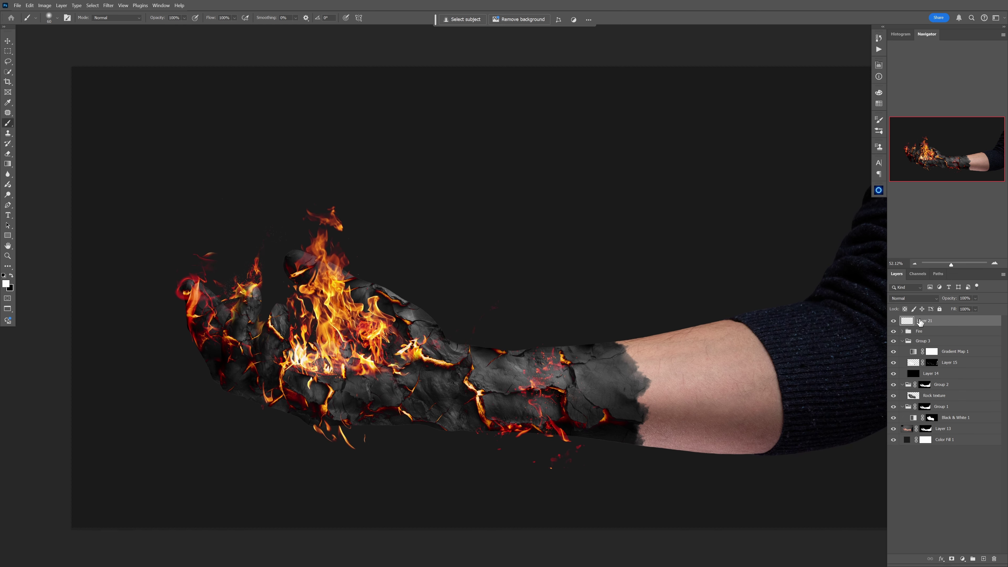
{"action": "left_click", "coordinate": [919, 301]}
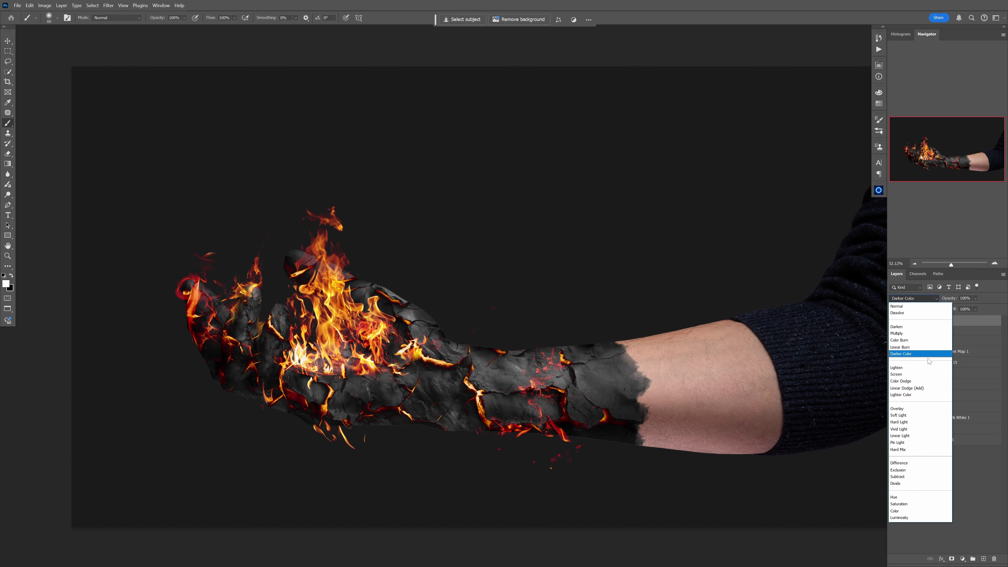
{"action": "left_click", "coordinate": [918, 388]}
Set the foreground color to the dark orange-brown 5f1c02 for painting the glow
{"action": "right_click", "coordinate": [473, 306]}
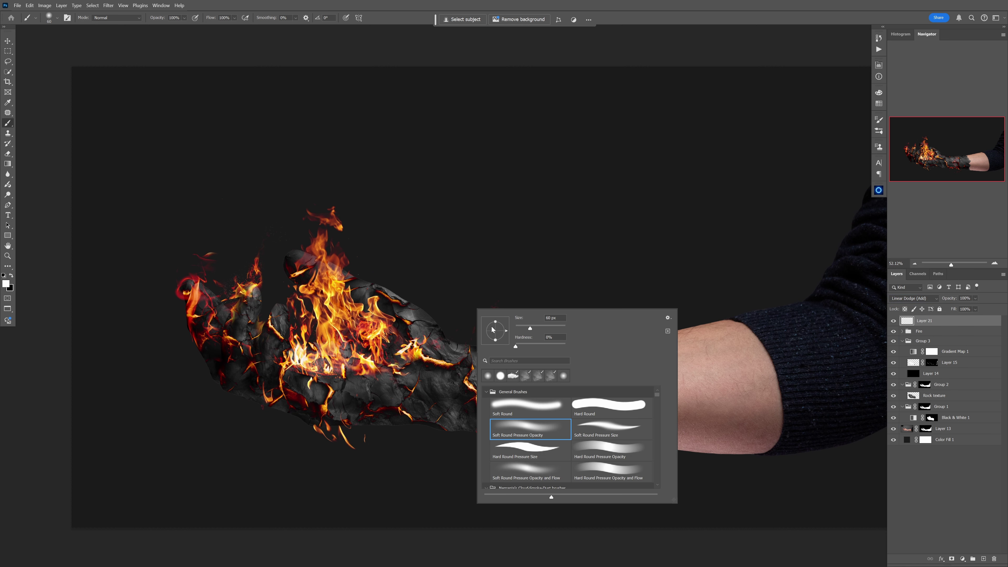
{"action": "left_click", "coordinate": [6, 284]}
{"action": "left_click", "coordinate": [712, 233]}
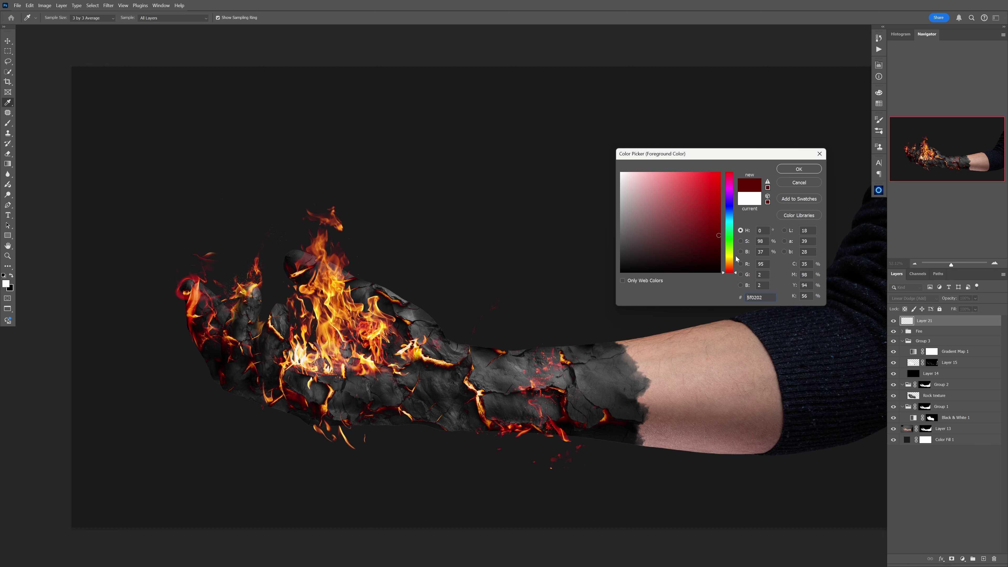
{"action": "left_click", "coordinate": [730, 267]}
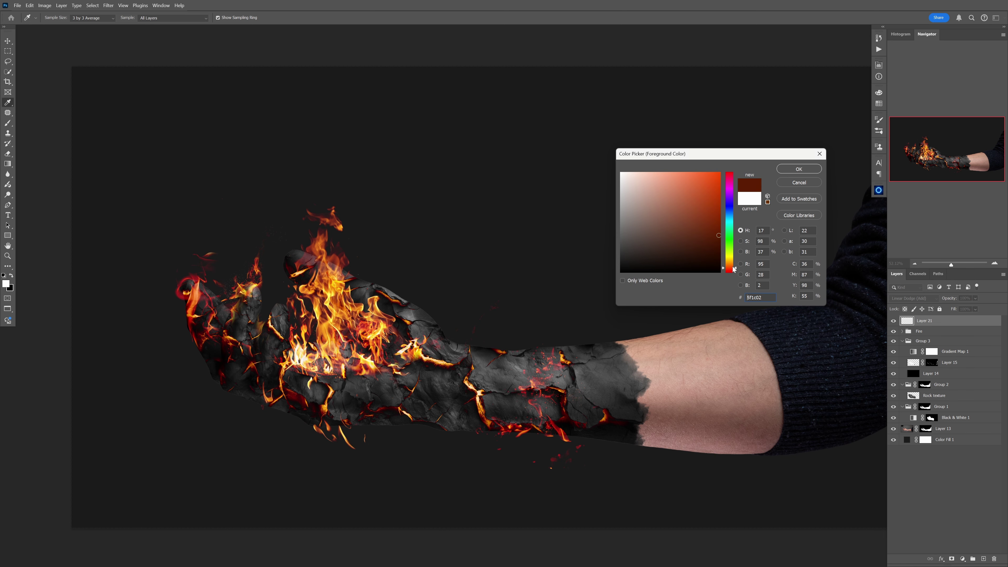
{"action": "left_click", "coordinate": [790, 170]}
Paint a soft orange glow on the new layer over the cracks at the thumb base, wrist and forearm, adjusting the brush size as needed
{"action": "key", "text": "b"}
{"action": "scroll", "coordinate": [455, 309], "scroll_direction": "up", "scroll_amount": 1}
{"action": "right_click", "coordinate": [455, 310]}
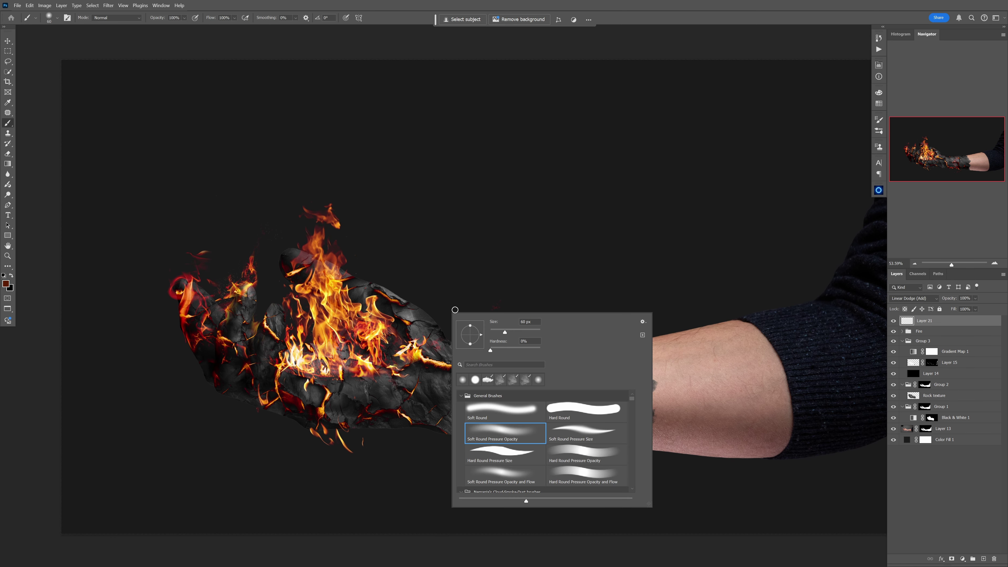
{"action": "mouse_move", "coordinate": [370, 305]}
{"action": "left_mouse_down"}
{"action": "mouse_move", "coordinate": [355, 264]}
{"action": "mouse_move", "coordinate": [373, 296]}
{"action": "mouse_move", "coordinate": [412, 302]}
{"action": "left_mouse_up"}
{"action": "key", "text": "bracketright"}
{"action": "key", "text": "bracketleft"}
{"action": "key", "text": "bracketleft"}
{"action": "key", "text": "bracketright"}
{"action": "mouse_move", "coordinate": [423, 359]}
{"action": "left_mouse_down"}
{"action": "mouse_move", "coordinate": [517, 396]}
{"action": "mouse_move", "coordinate": [516, 424]}
{"action": "mouse_move", "coordinate": [507, 414]}
{"action": "mouse_move", "coordinate": [531, 468]}
{"action": "left_mouse_up"}
{"action": "key", "text": "bracketright"}
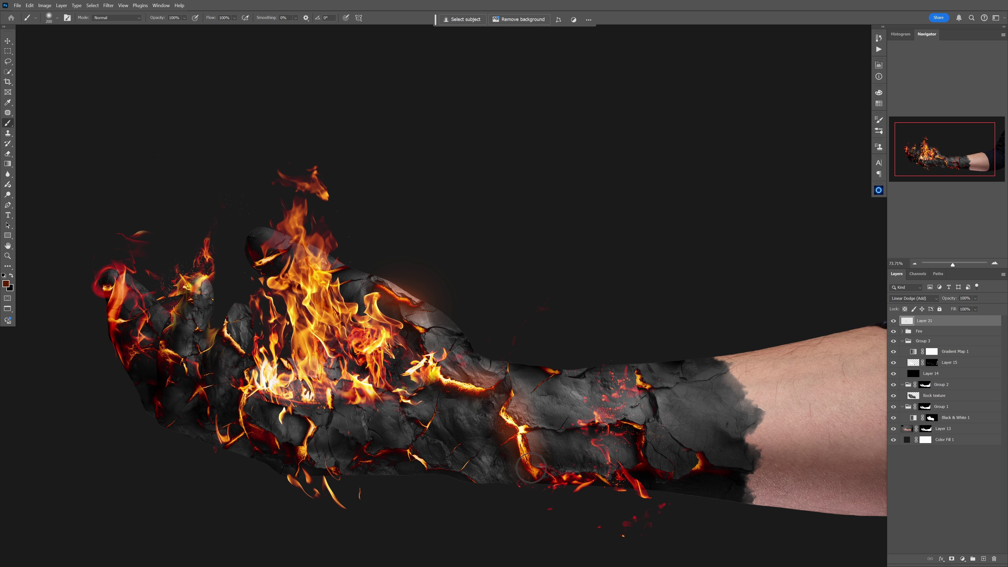
{"action": "key", "text": "bracketleft"}
{"action": "left_click_drag", "start_coordinate": [632, 422], "coordinate": [642, 459]}
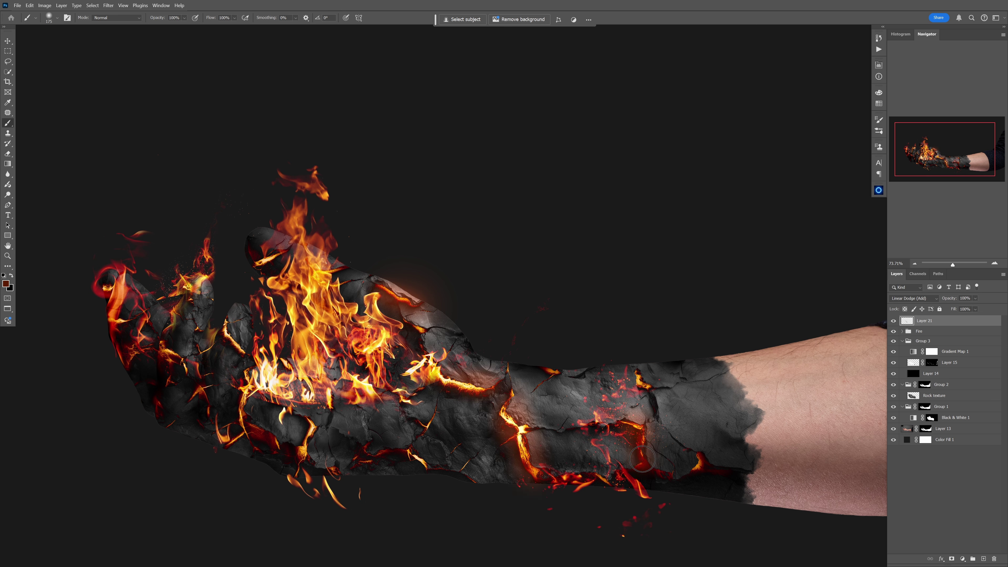
Enlarge the soft brush in stages and paint the glow over the fingers and the base of the palm flames
{"action": "key", "text": "bracketright"}
{"action": "key", "text": "bracketright"}
{"action": "key", "text": "bracketright"}
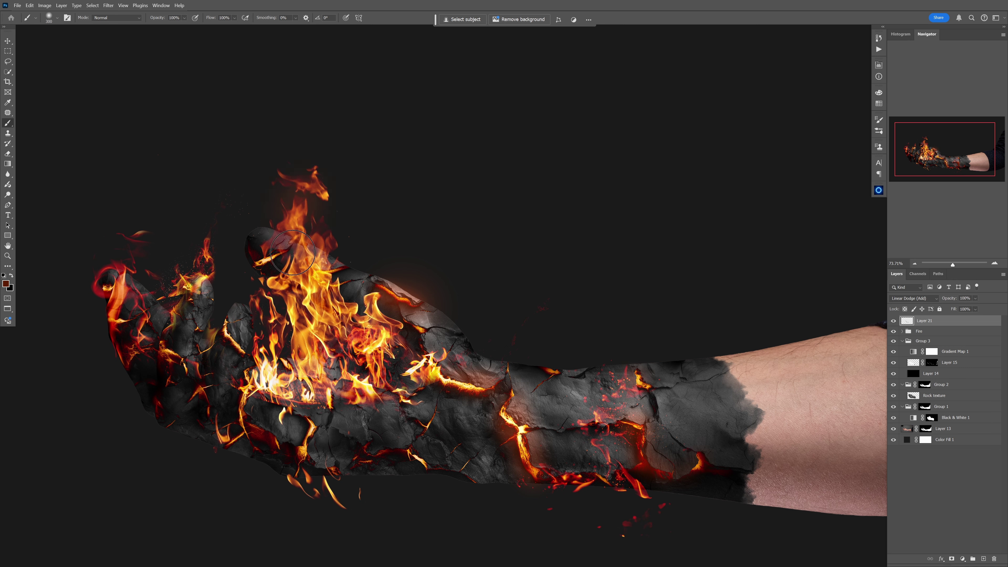
{"action": "left_click_drag", "start_coordinate": [254, 322], "coordinate": [221, 329]}
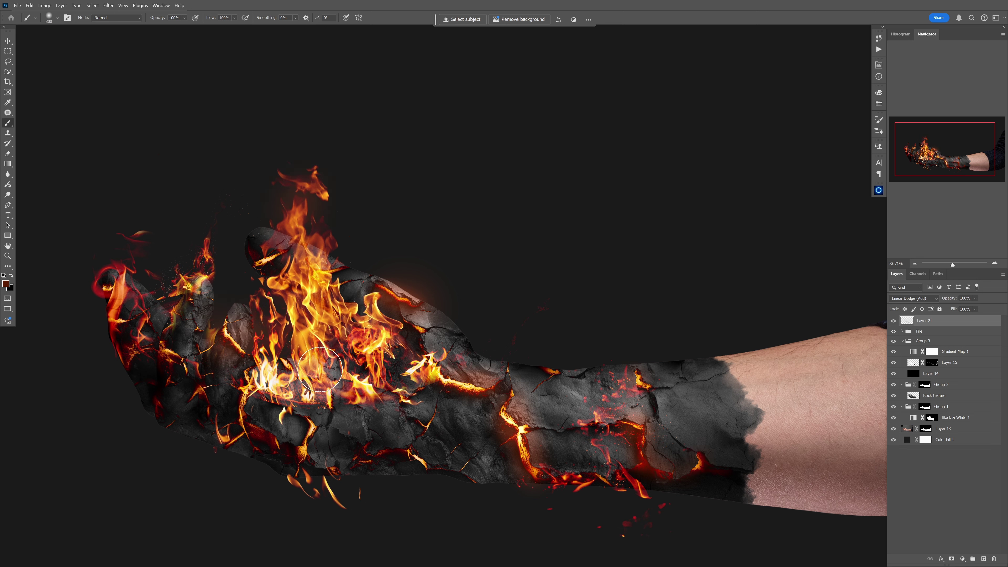
{"action": "key", "text": "bracketright"}
{"action": "key", "text": "bracketright"}
{"action": "left_click_drag", "start_coordinate": [320, 377], "coordinate": [290, 378]}
{"action": "key", "text": "bracketright"}
{"action": "key", "text": "bracketright"}
{"action": "mouse_move", "coordinate": [359, 367]}
{"action": "left_mouse_down"}
{"action": "mouse_move", "coordinate": [308, 374]}
{"action": "mouse_move", "coordinate": [361, 370]}
{"action": "left_mouse_up"}
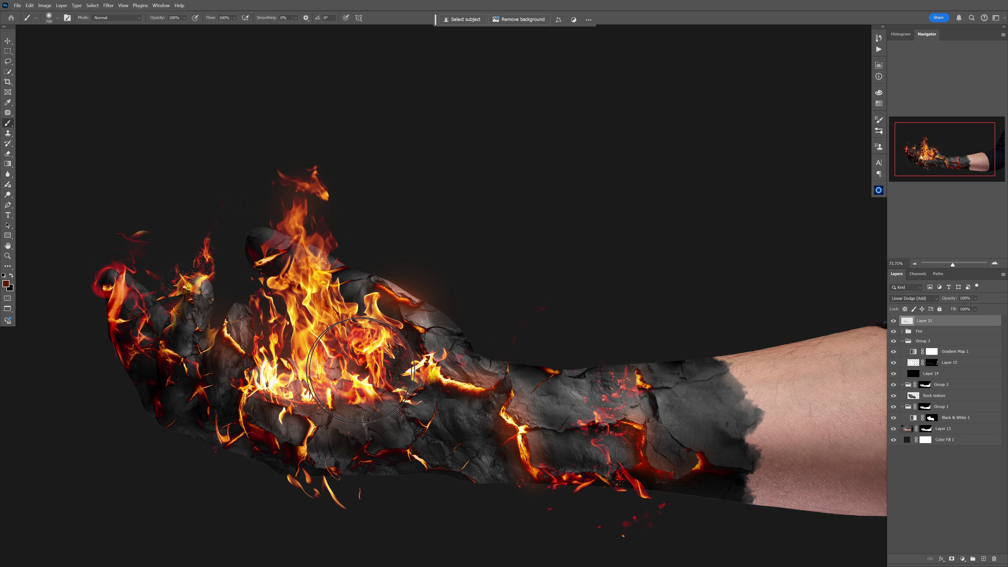
Paint more glow over the fingertips and palm with a smaller brush, and delete the painted glow layer
{"action": "key", "text": "bracketleft"}
{"action": "key", "text": "bracketleft"}
{"action": "mouse_move", "coordinate": [197, 277]}
{"action": "left_mouse_down"}
{"action": "mouse_move", "coordinate": [214, 319]}
{"action": "mouse_move", "coordinate": [242, 322]}
{"action": "left_mouse_up"}
{"action": "left_click_drag", "start_coordinate": [320, 361], "coordinate": [306, 371]}
{"action": "scroll", "coordinate": [372, 368], "scroll_direction": "down", "scroll_amount": 5}
{"action": "left_click_drag", "start_coordinate": [372, 367], "coordinate": [367, 338]}
{"action": "scroll", "coordinate": [349, 358], "scroll_direction": "up", "scroll_amount": 3}
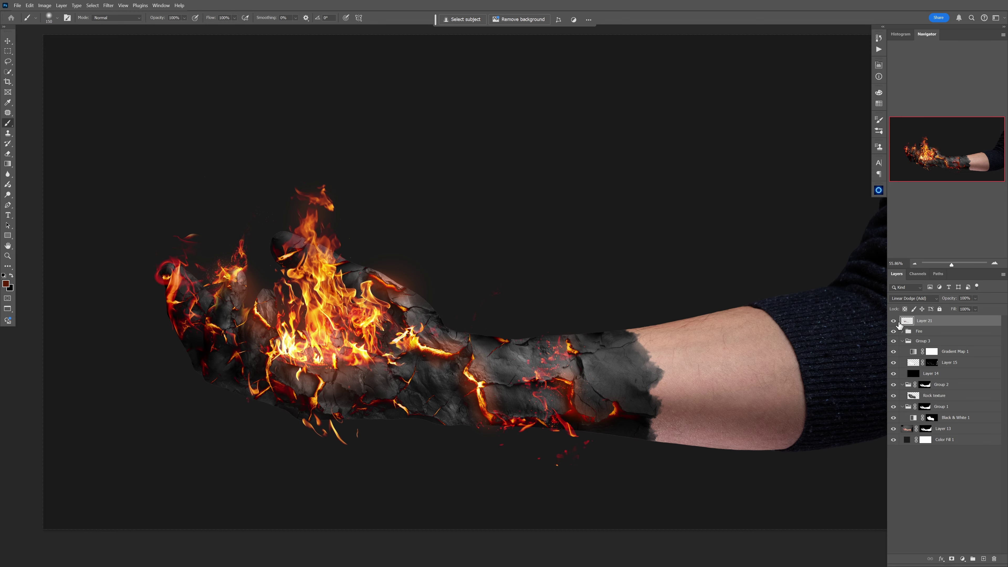
{"action": "key", "text": "Delete"}
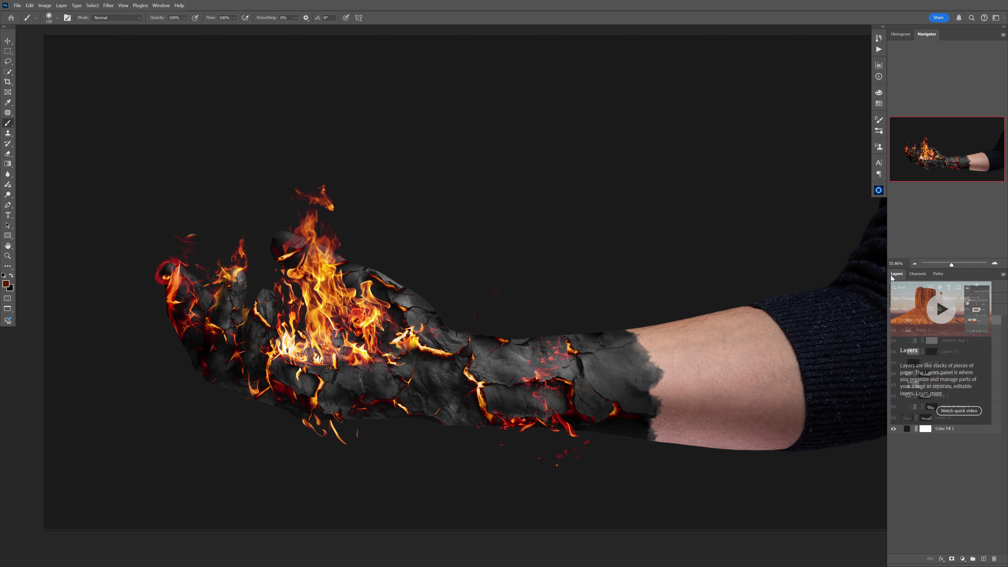
Generate a new glow effect on the burning hand with the Oniric plugin and save it to the document
{"action": "left_click", "coordinate": [878, 190]}
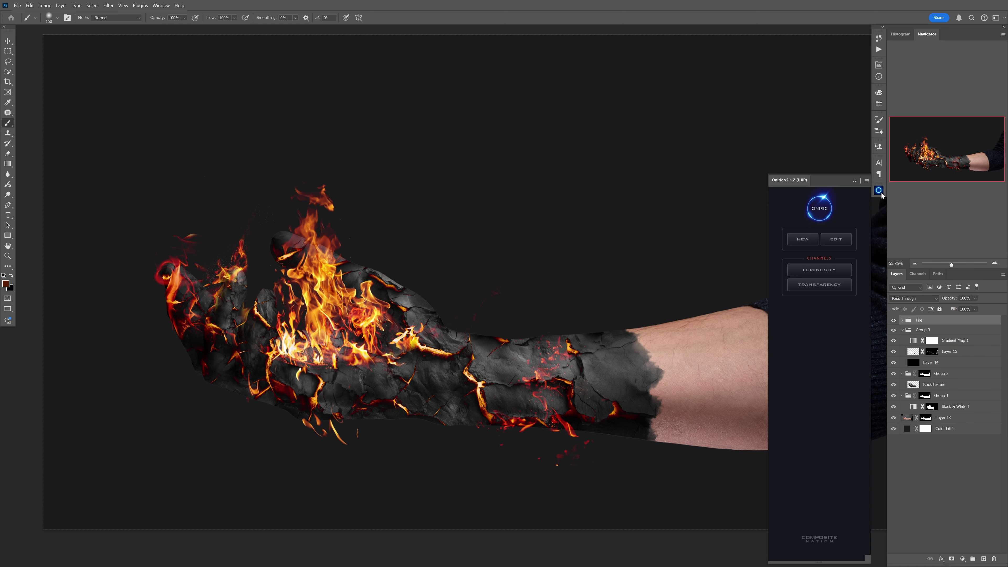
{"action": "left_click", "coordinate": [802, 239]}
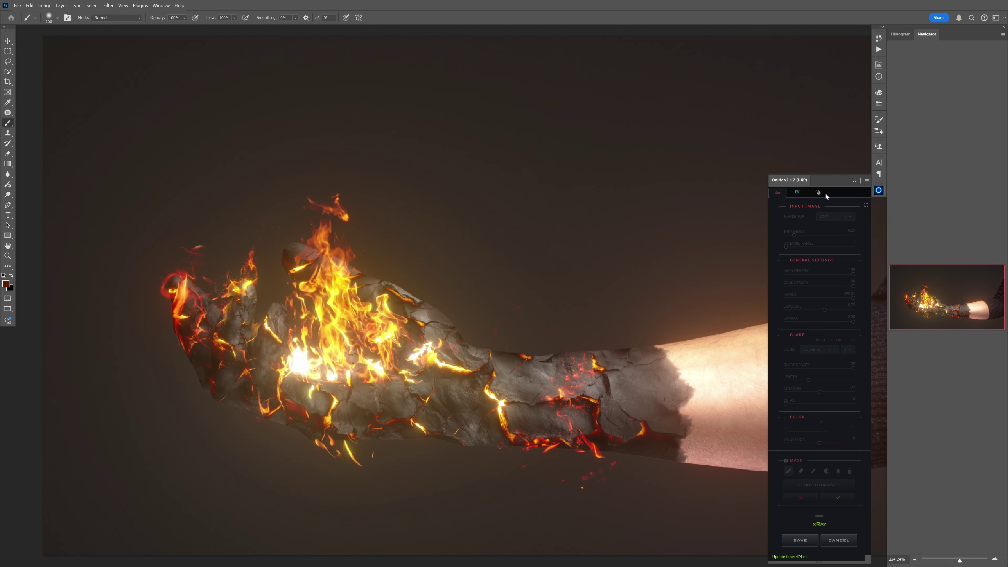
{"action": "left_click", "coordinate": [800, 540]}
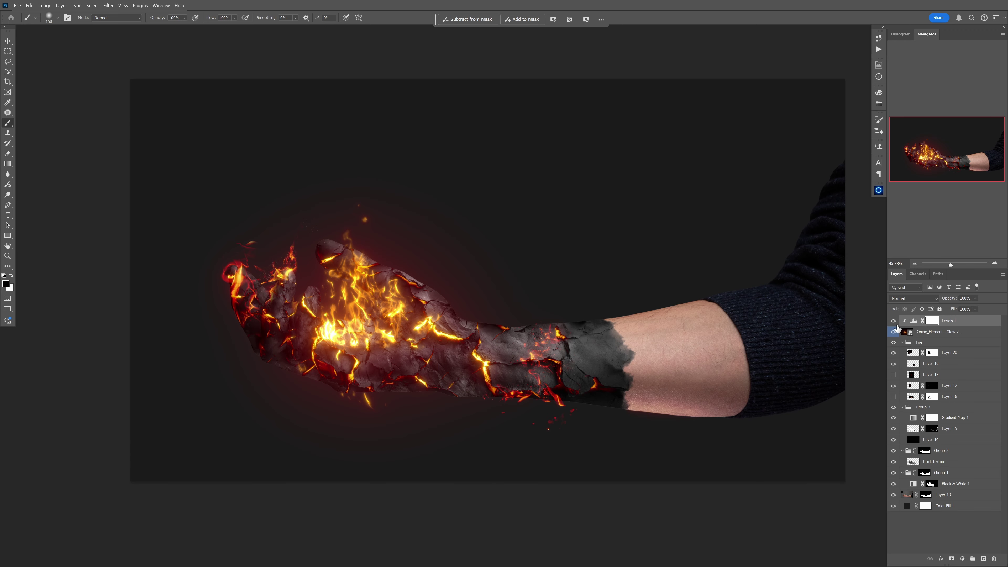
Merge all visible layers into a new top layer and open the Camera Raw filter's Light settings for it
{"action": "key", "text": "shift+ctrl+alt+e"}
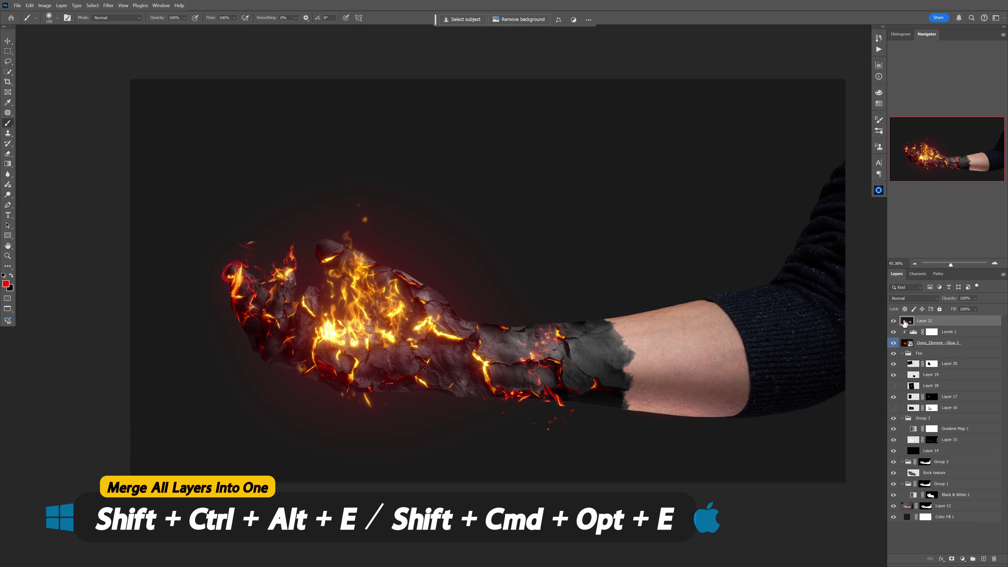
{"action": "key", "text": "shift+ctrl+a"}
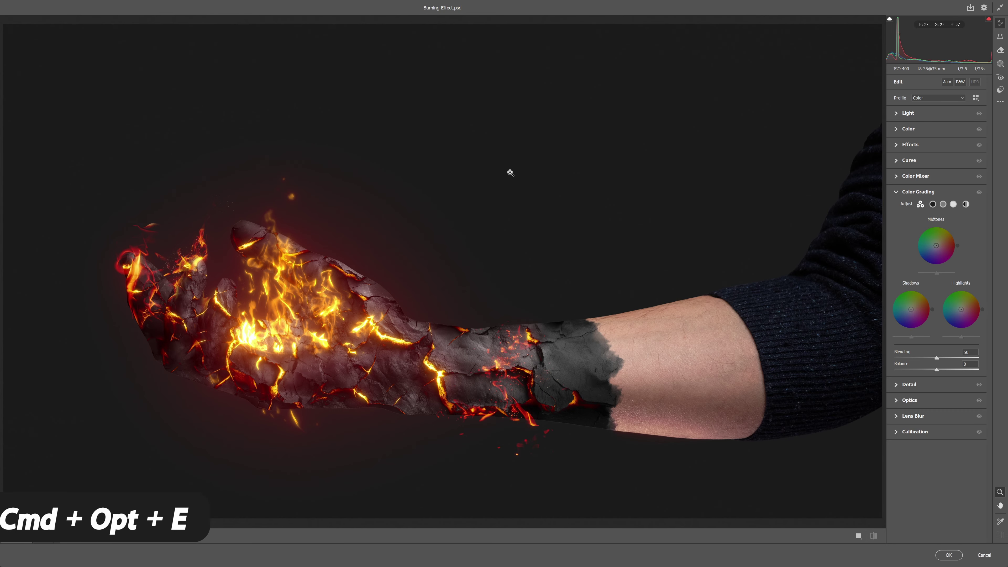
{"action": "left_click", "coordinate": [905, 115]}
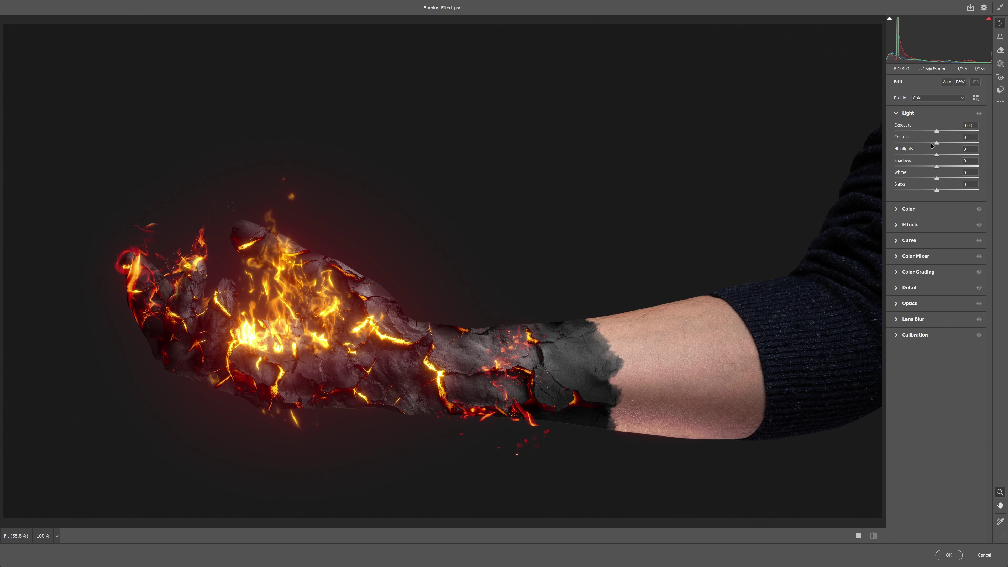